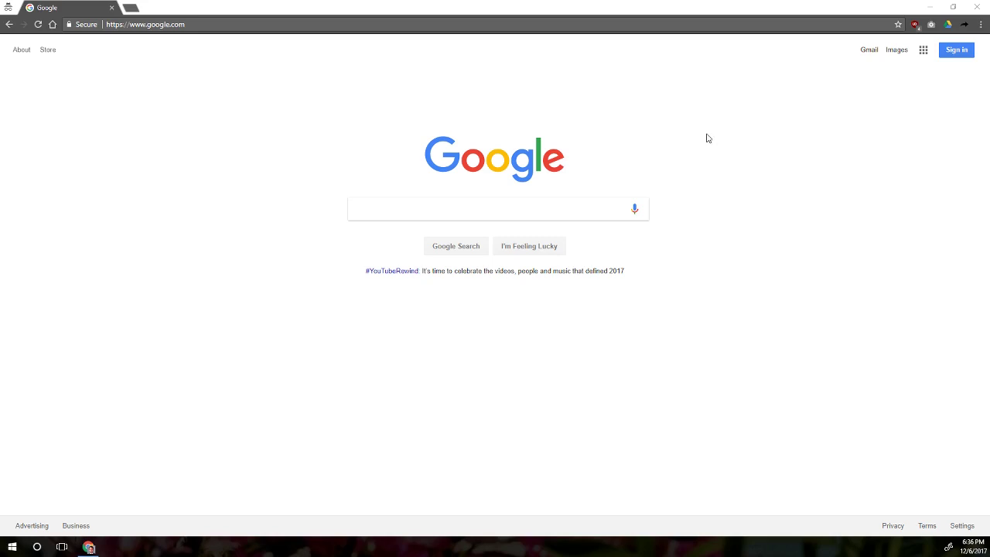
# - Go to accounts.google.com to reach the Google Account My Account page
pyautogui.click(500, 23)
pyautogui.write('accounts.goo')
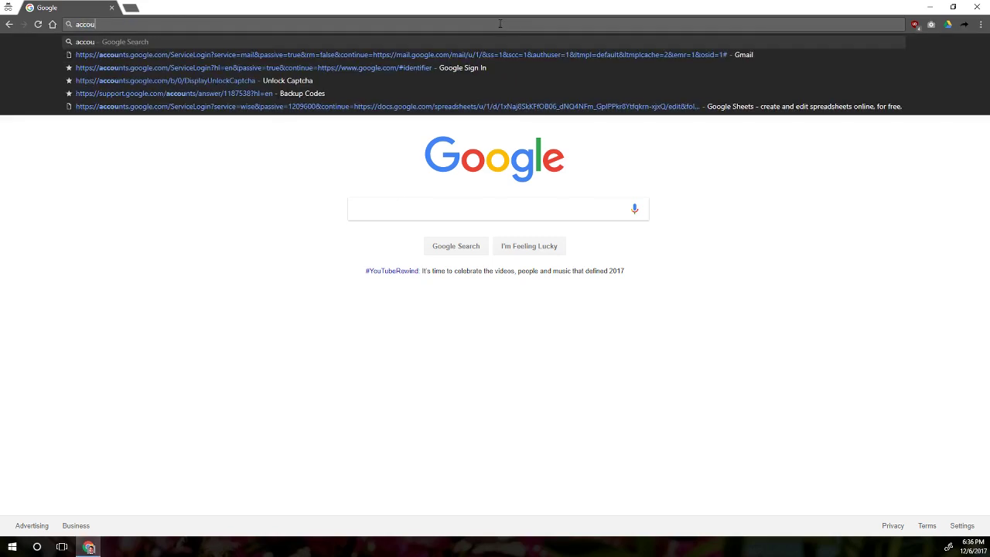
pyautogui.write('gle.com')
pyautogui.press('Return')
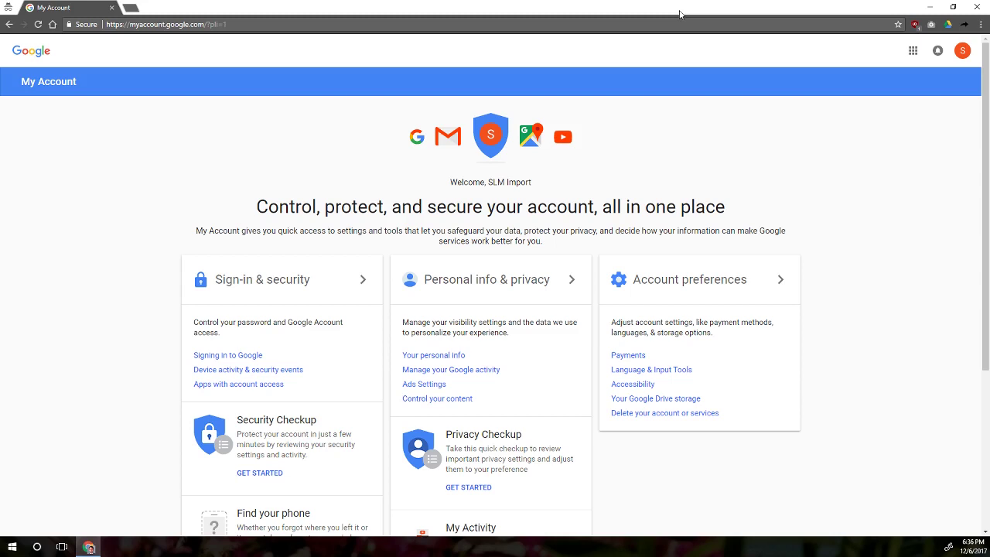
# - Load the marketing website from the address bar
pyautogui.click(679, 21)
pyautogui.write('scottleroymarketing.com')
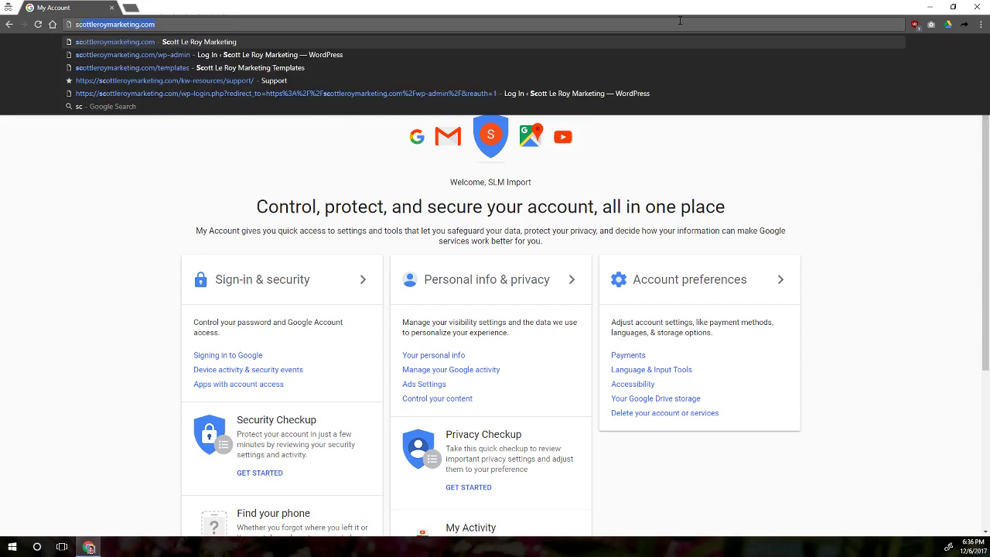
pyautogui.press('Return')
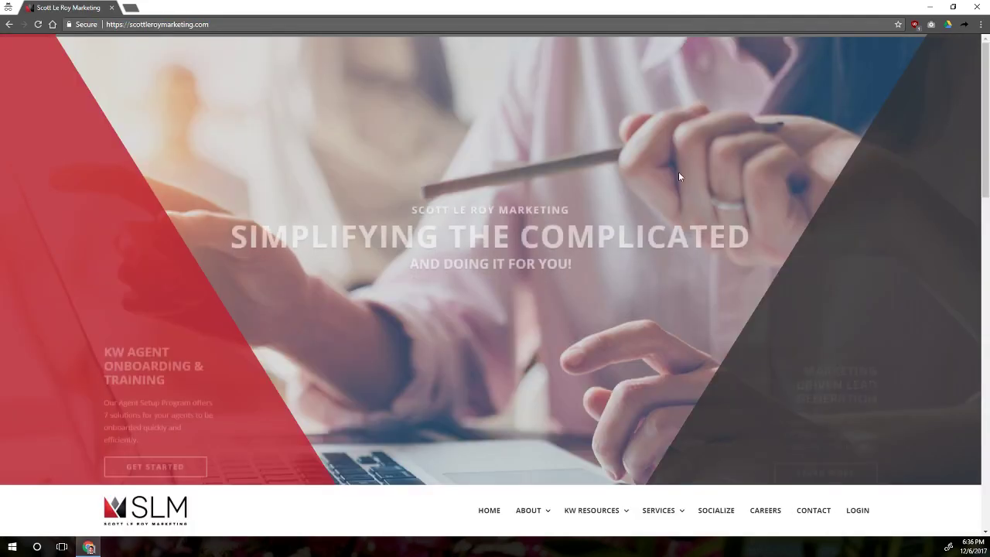
# - Open KW Resources > Templates and log in with the market center number
pyautogui.scroll(-3, 663, 163)
pyautogui.moveTo(595, 314)
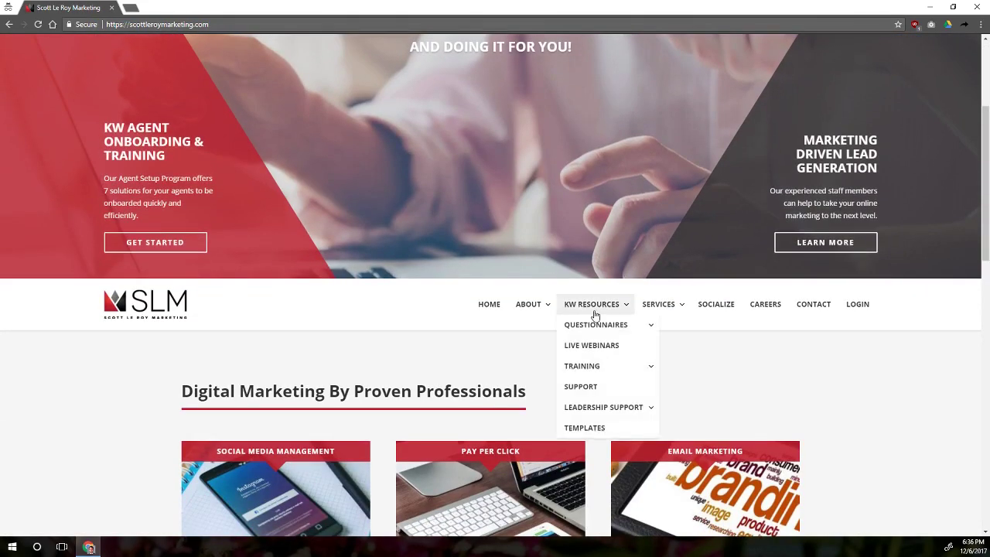
pyautogui.click(594, 431)
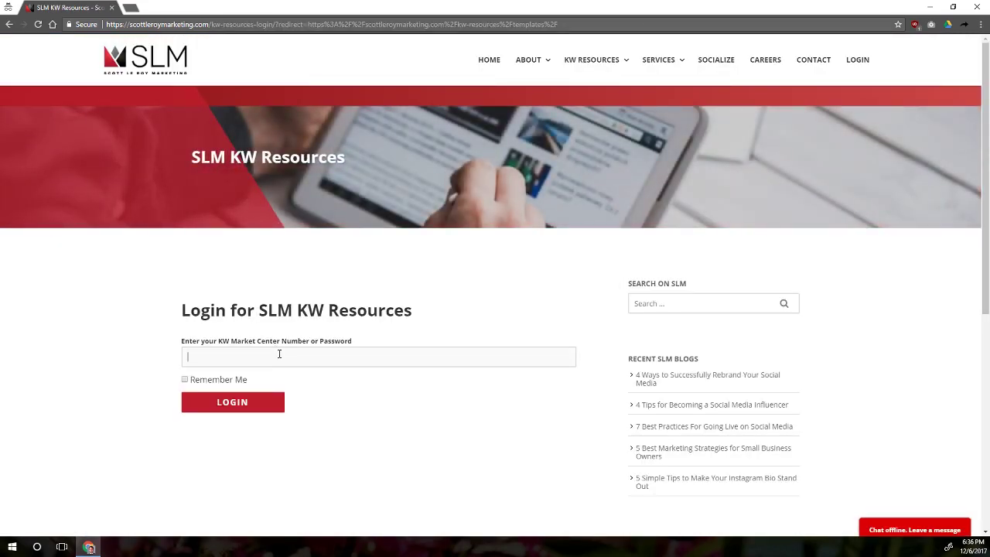
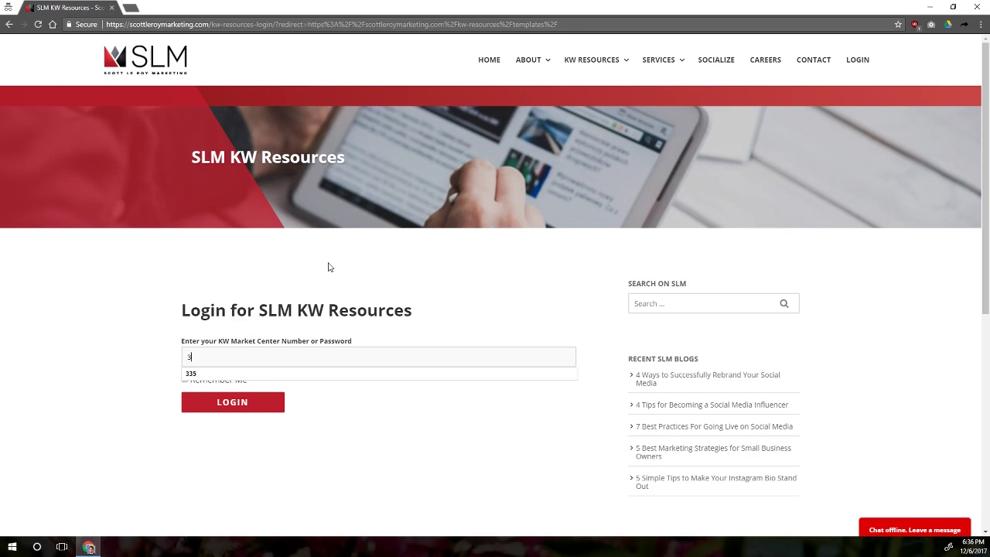
pyautogui.press('Return')
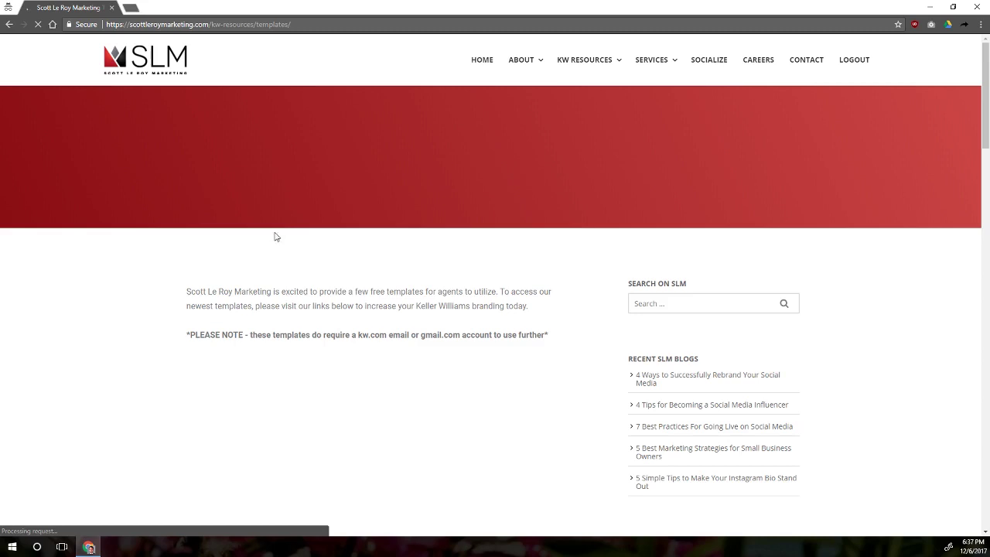
# - Play and pause the templates tutorial video, then scroll to the Email Signatures button
pyautogui.scroll(-3, 390, 462)
pyautogui.click(406, 317)
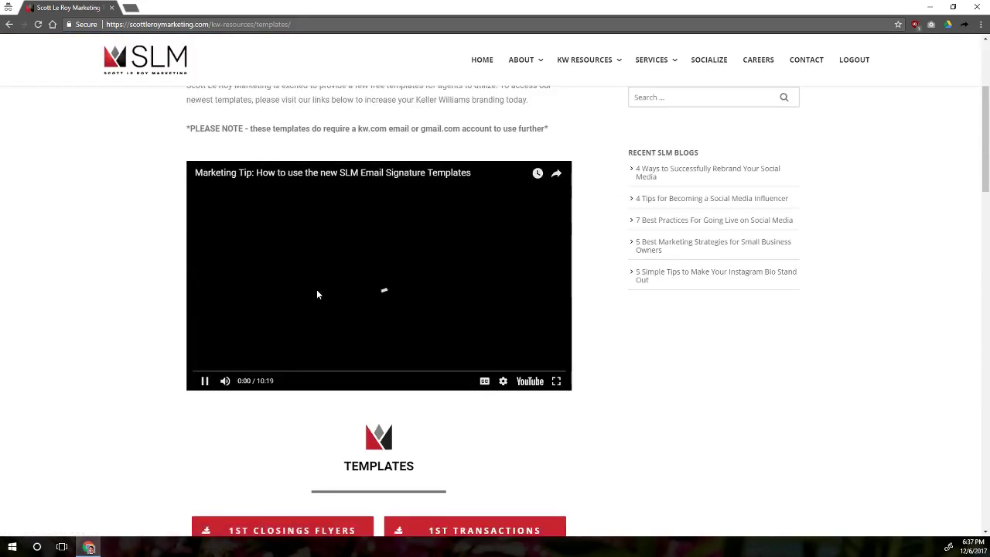
pyautogui.click(208, 382)
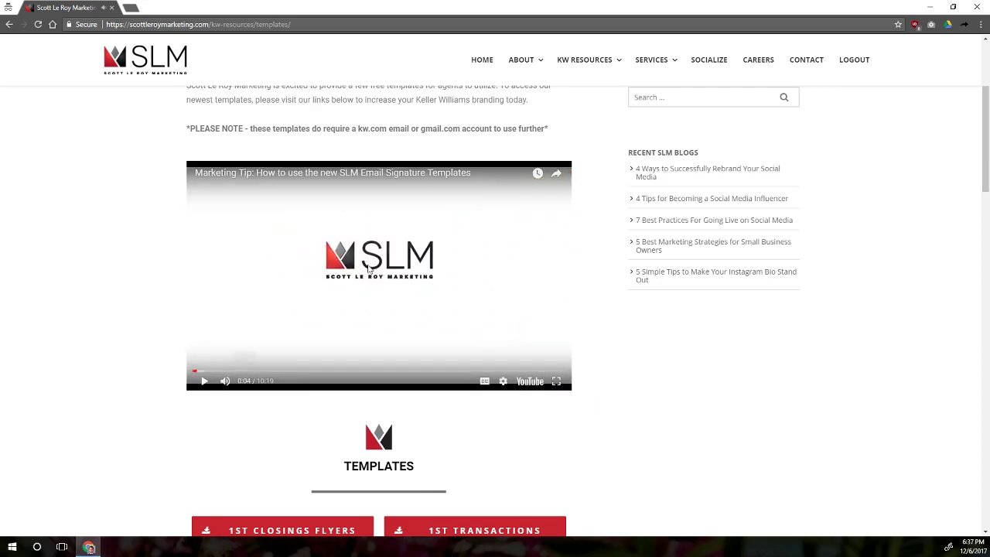
pyautogui.scroll(-7, 575, 268)
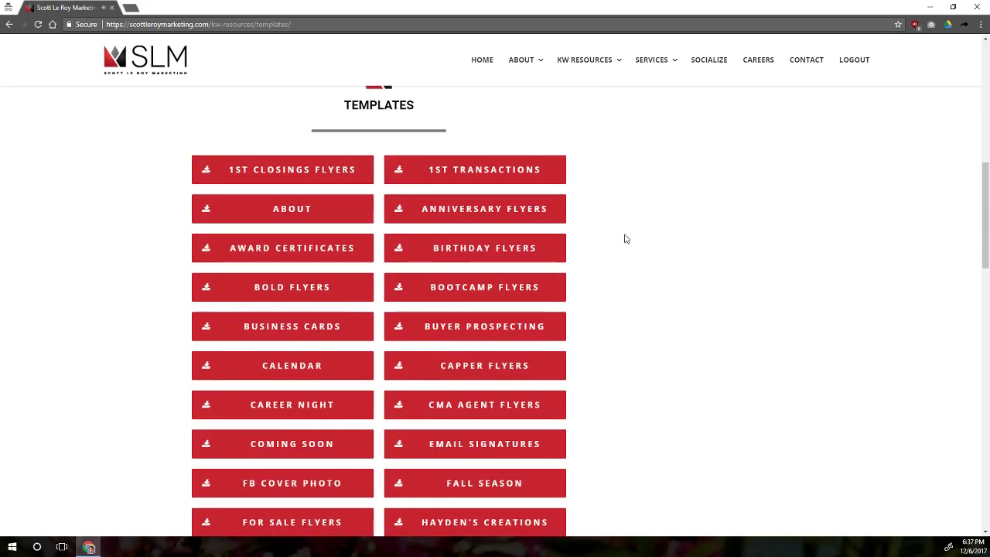
pyautogui.scroll(-5, 358, 332)
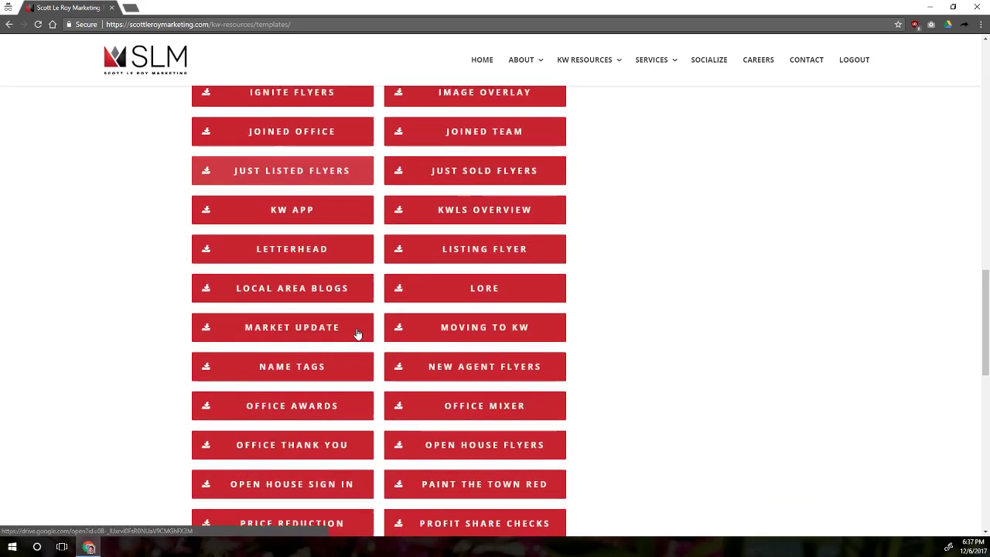
pyautogui.scroll(5, 358, 332)
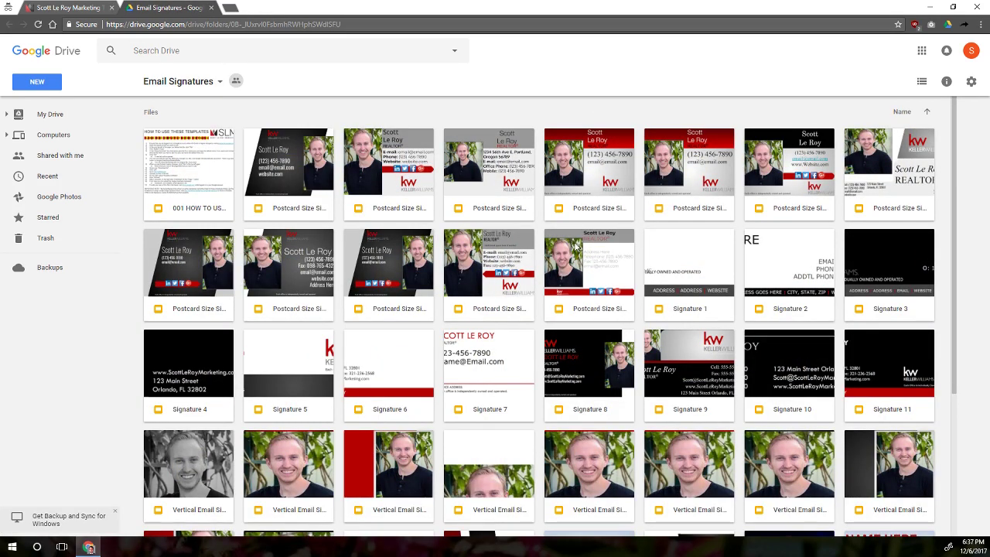
# - Browse the postcard, widescreen and vertical signature designs, then choose Vertical Email Signature #3
pyautogui.scroll(-3, 612, 296)
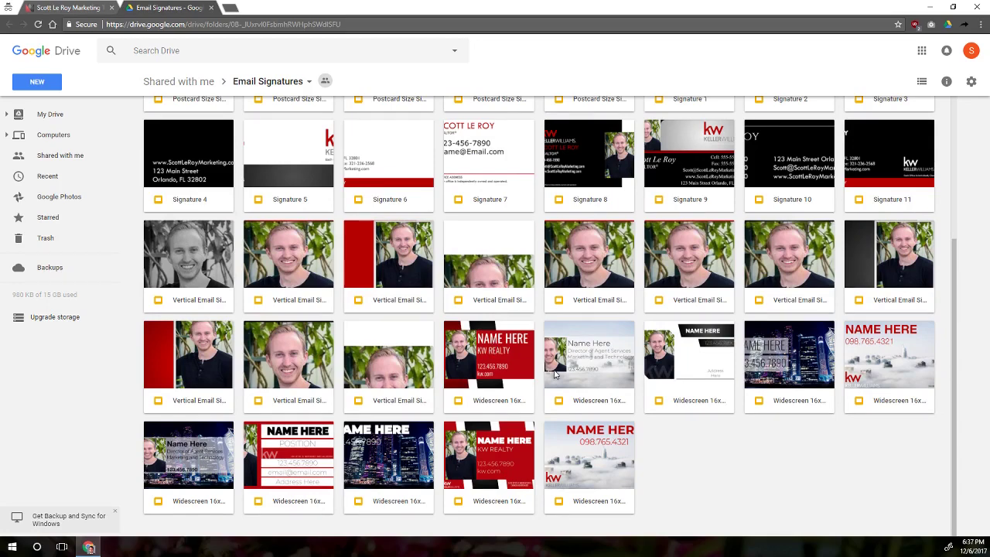
pyautogui.scroll(3, 556, 375)
pyautogui.click(312, 207)
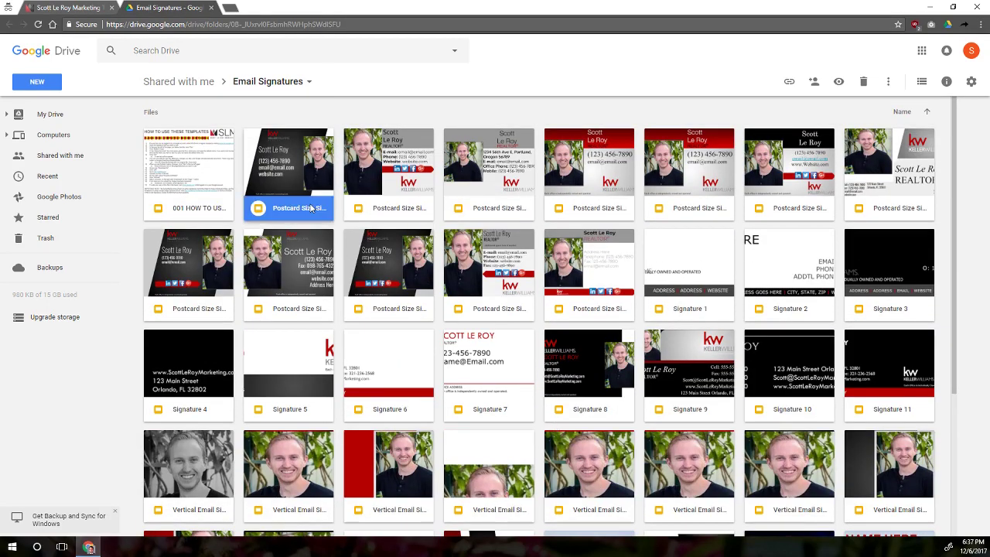
pyautogui.scroll(-2, 419, 296)
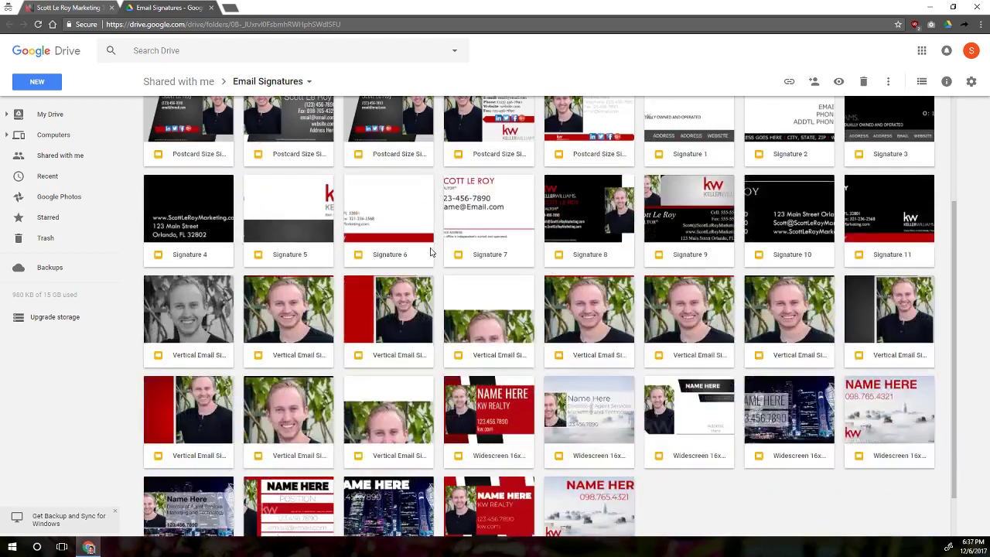
pyautogui.click(383, 256)
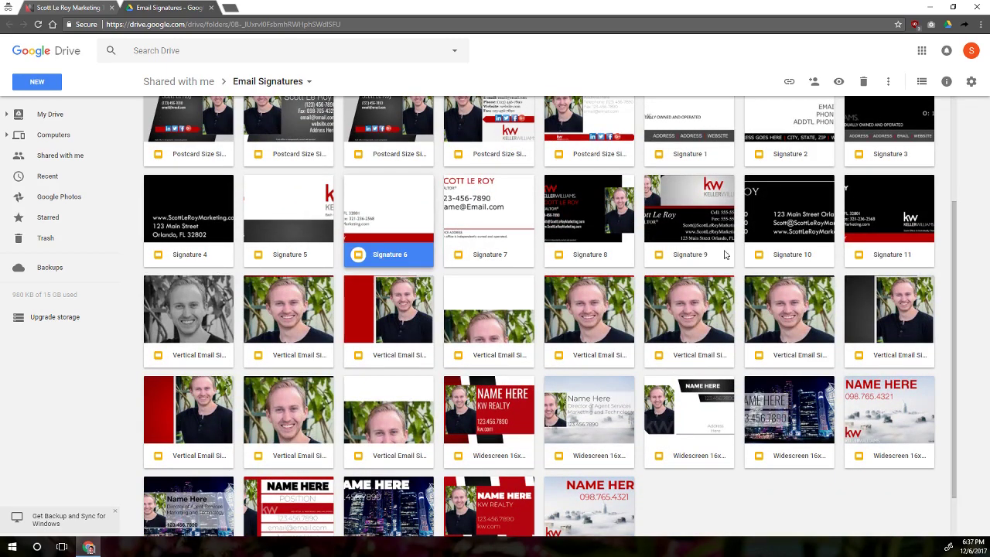
pyautogui.scroll(-1, 607, 226)
pyautogui.click(785, 259)
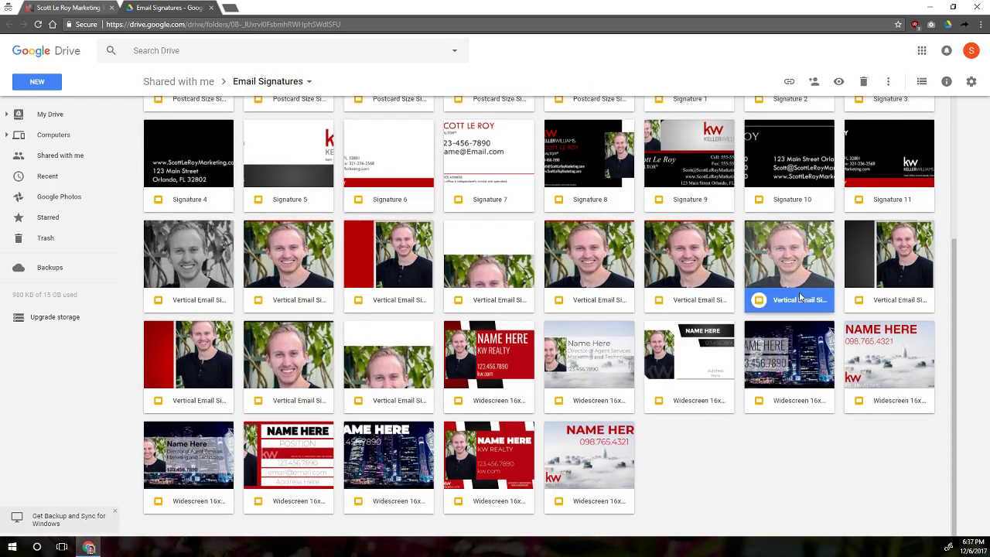
pyautogui.click(678, 402)
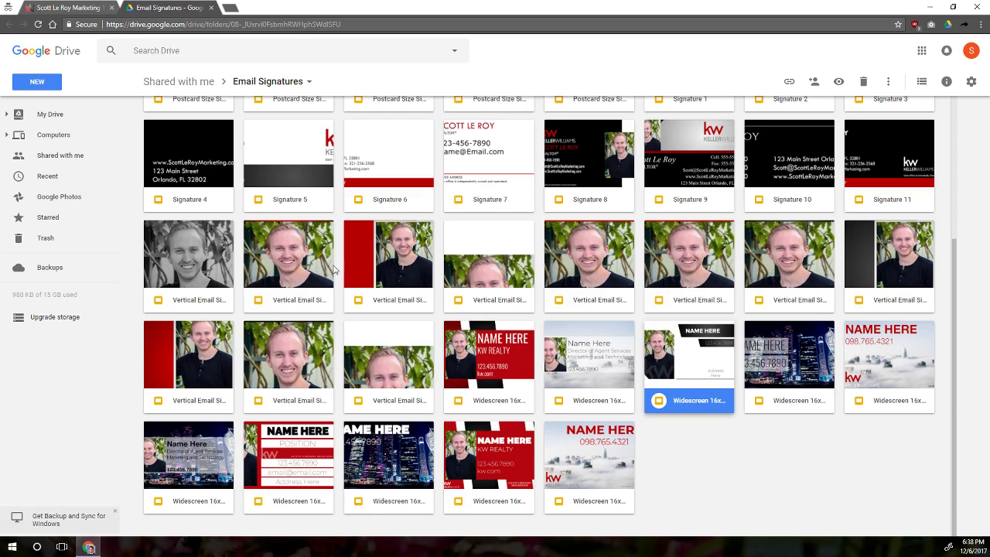
pyautogui.click(383, 270)
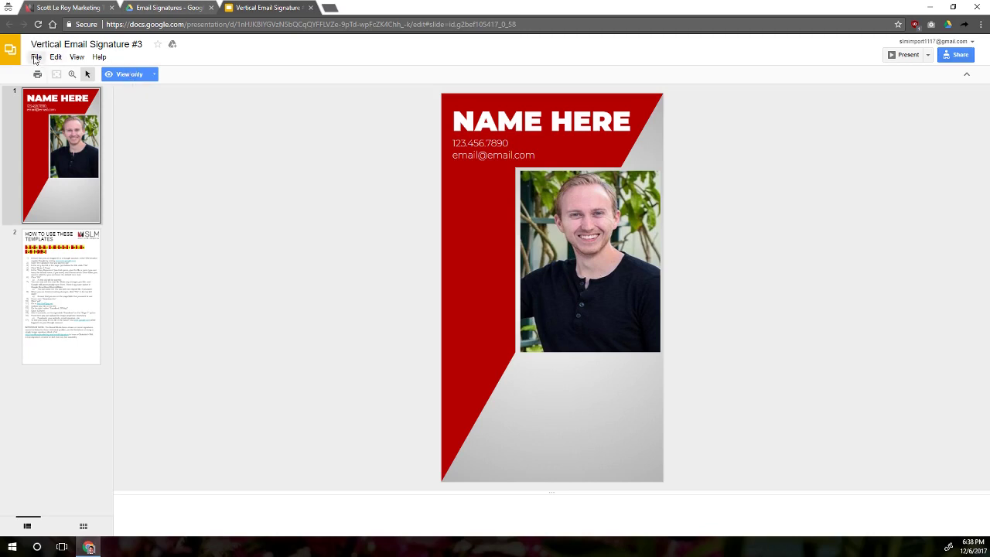
# - Open the File menu of the view-only signature template
pyautogui.click(35, 58)
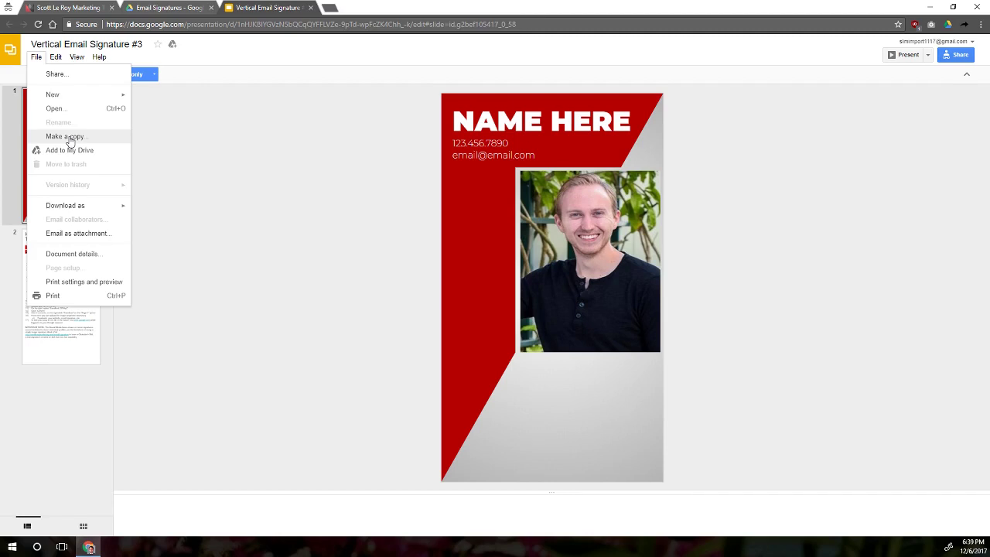
# - Start a copy of the template and rename it 'SLM Vertical Email Signature #3'
pyautogui.click(70, 137)
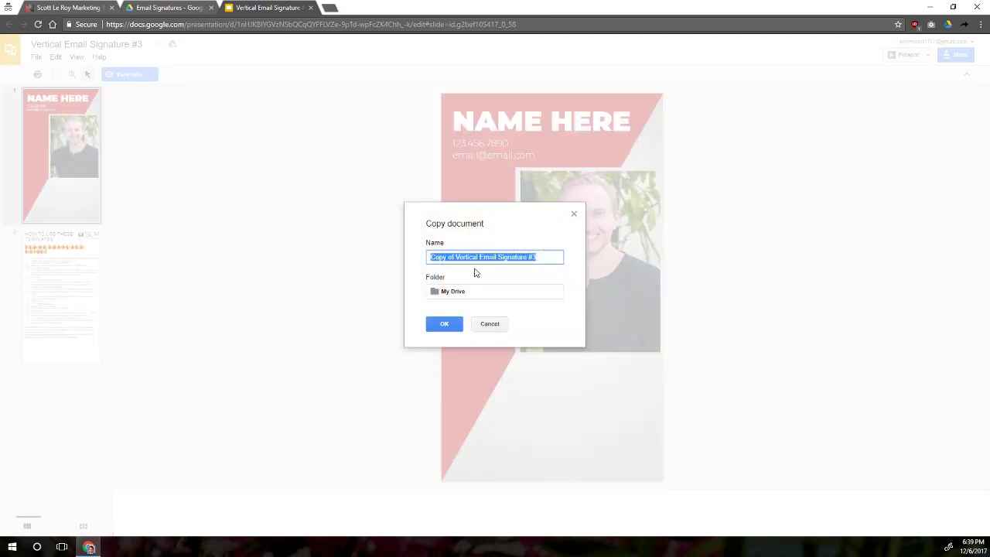
pyautogui.click(459, 258)
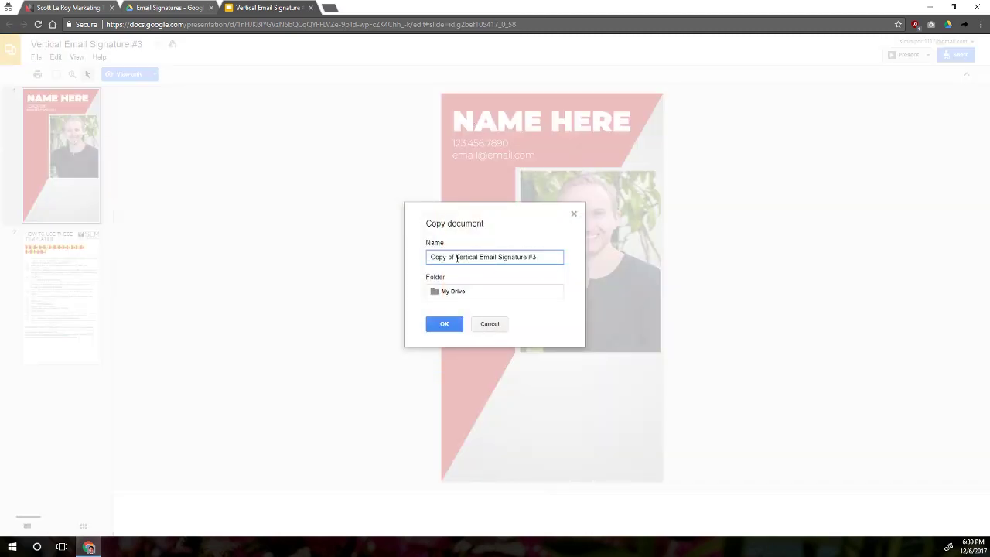
pyautogui.moveTo(457, 258); pyautogui.dragTo(394, 256)
pyautogui.press('BackSpace')
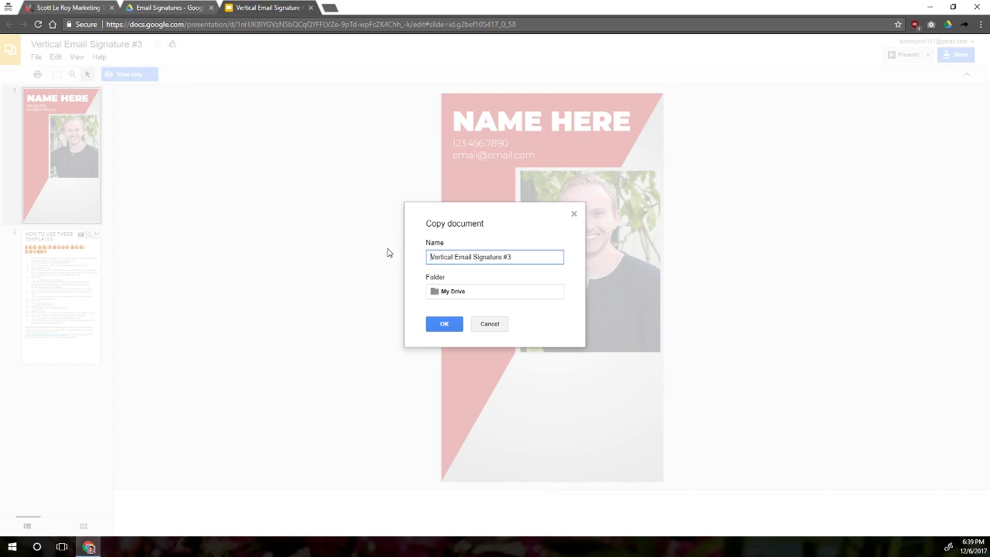
pyautogui.write('SLM')
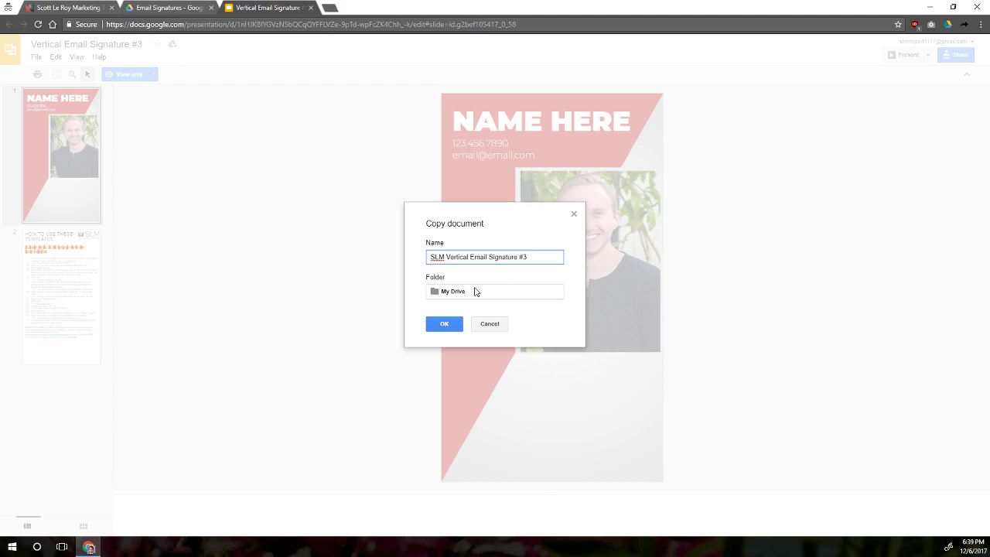
# - Choose My Drive as the copy's destination folder
pyautogui.click(476, 298)
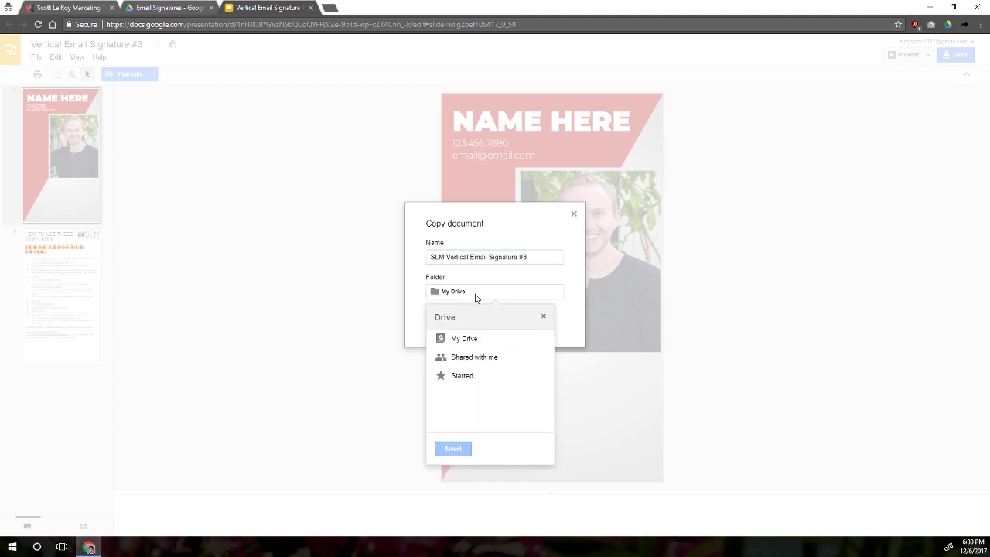
pyautogui.click(471, 340)
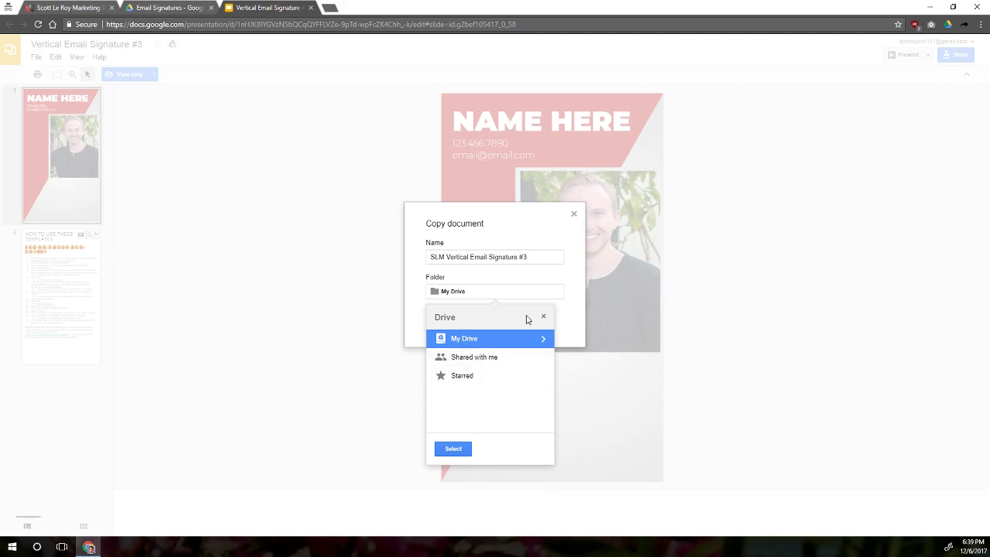
pyautogui.click(593, 313)
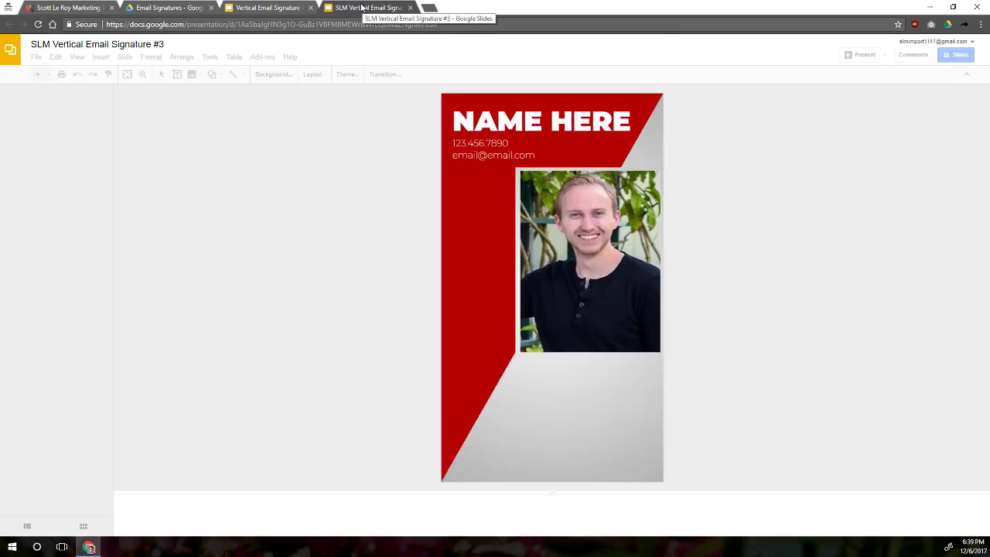
# - Switch to the editable copy, dismiss the Keep suggestion, and close the view-only original tab
pyautogui.click(278, 7)
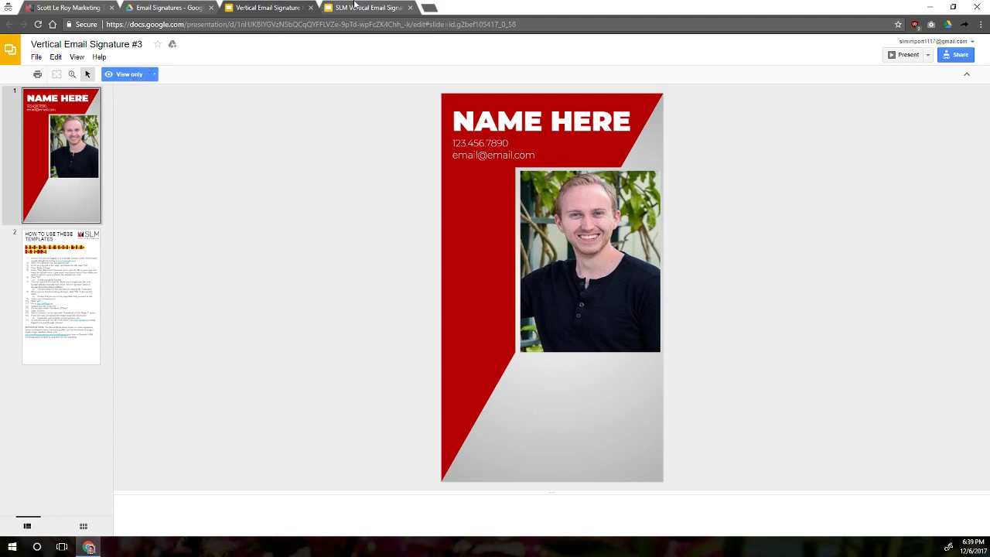
pyautogui.click(361, 8)
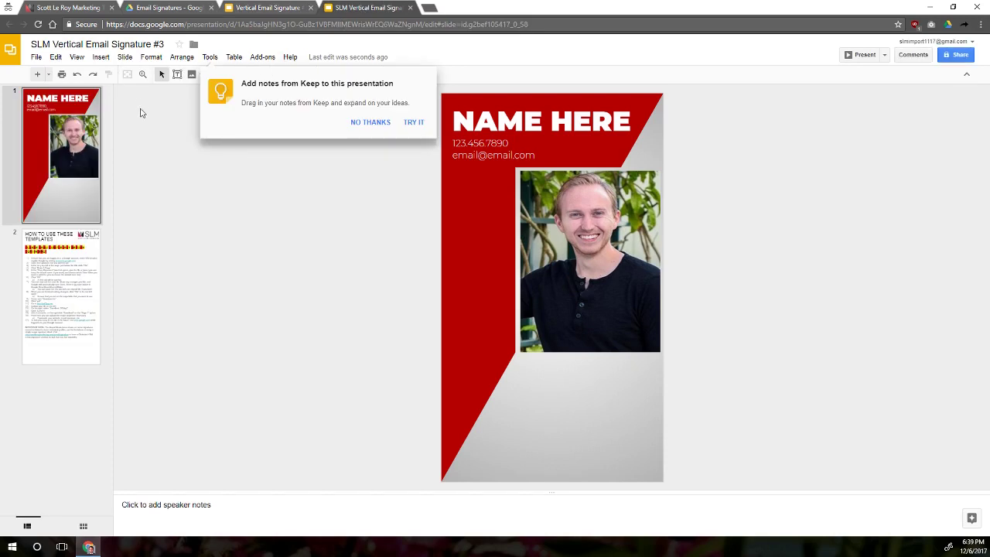
pyautogui.click(366, 121)
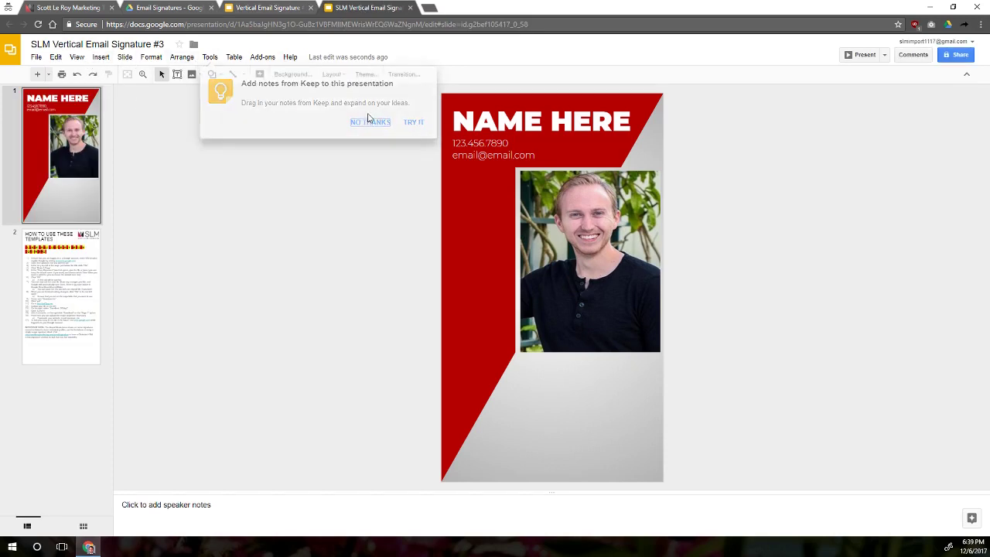
pyautogui.click(270, 6)
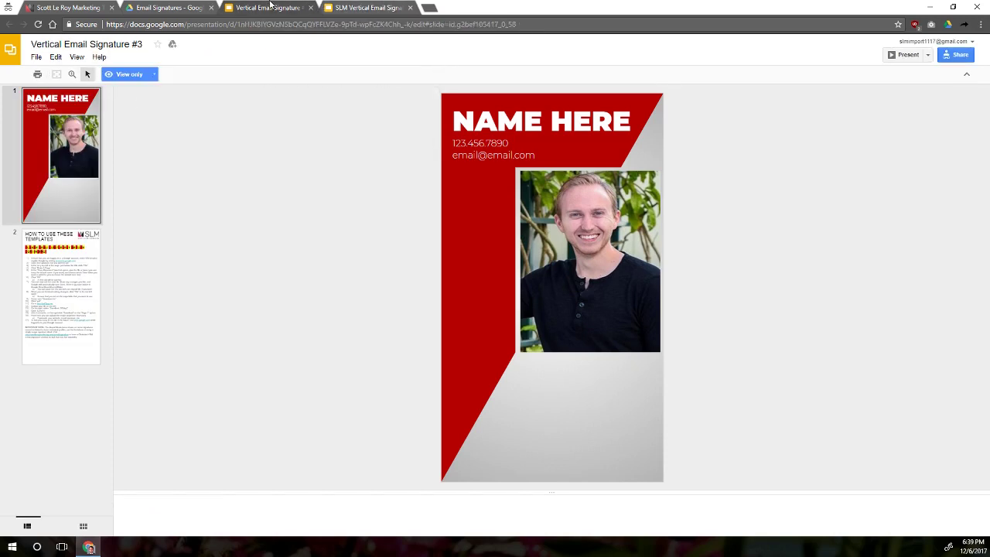
pyautogui.click(310, 7)
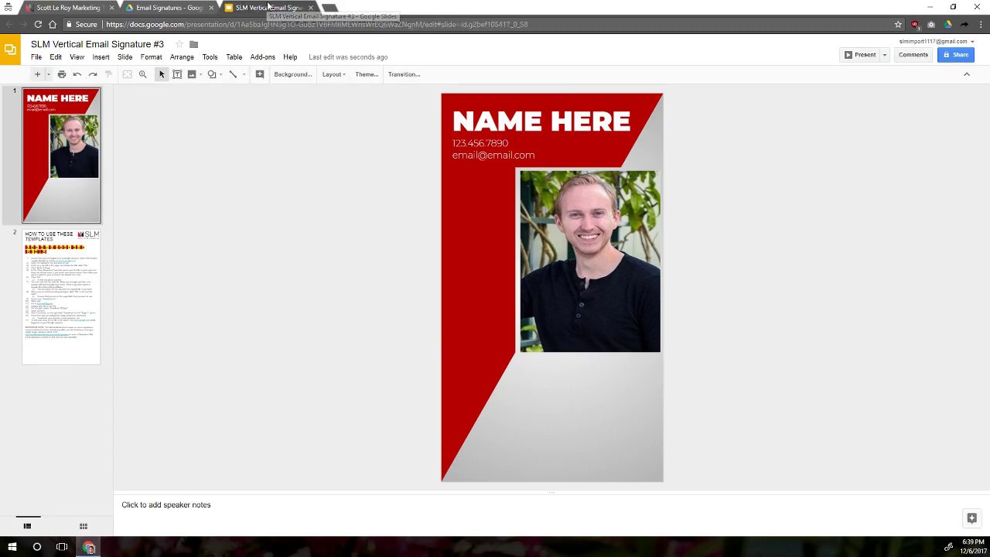
pyautogui.click(541, 122)
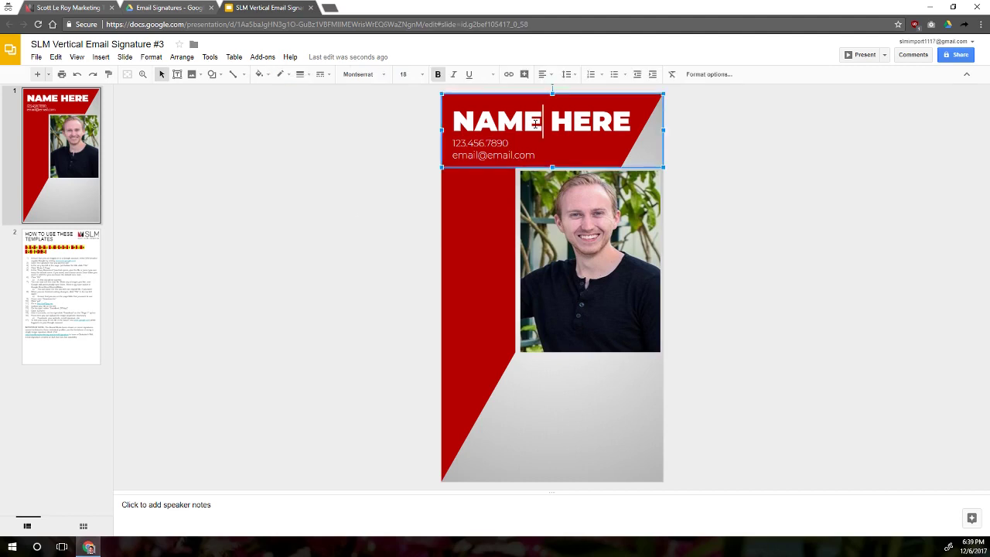
# - Undo an accidental photo move and replace NAME HERE with the owner's name
pyautogui.click(473, 143)
pyautogui.moveTo(581, 235); pyautogui.dragTo(552, 298)
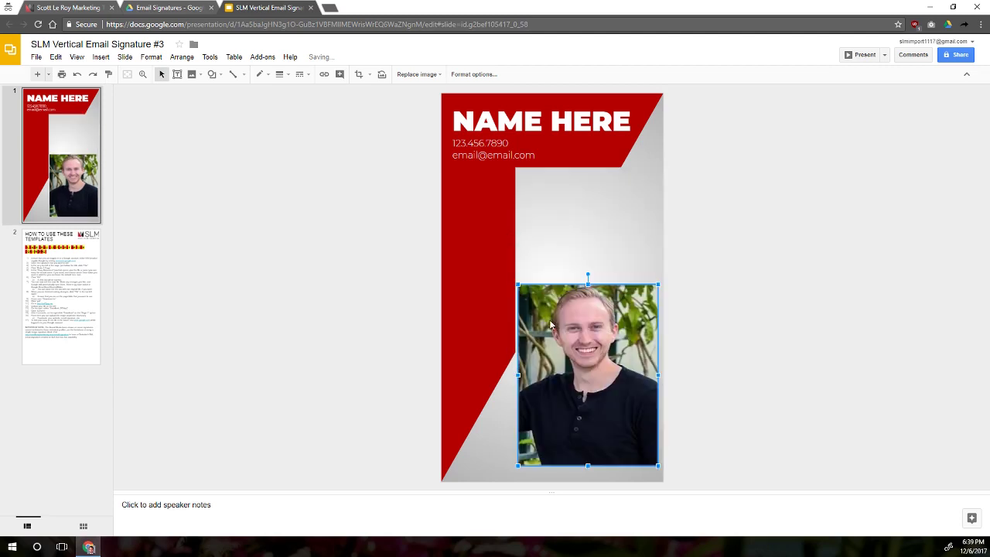
pyautogui.hotkey('ctrl', 'z')
pyautogui.hotkey('ctrl', 'z')
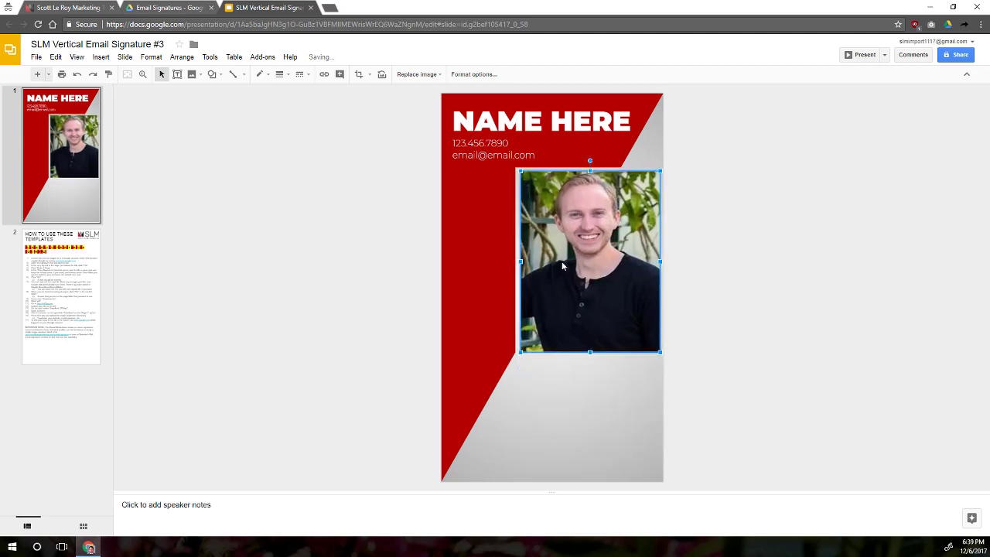
pyautogui.click(552, 122)
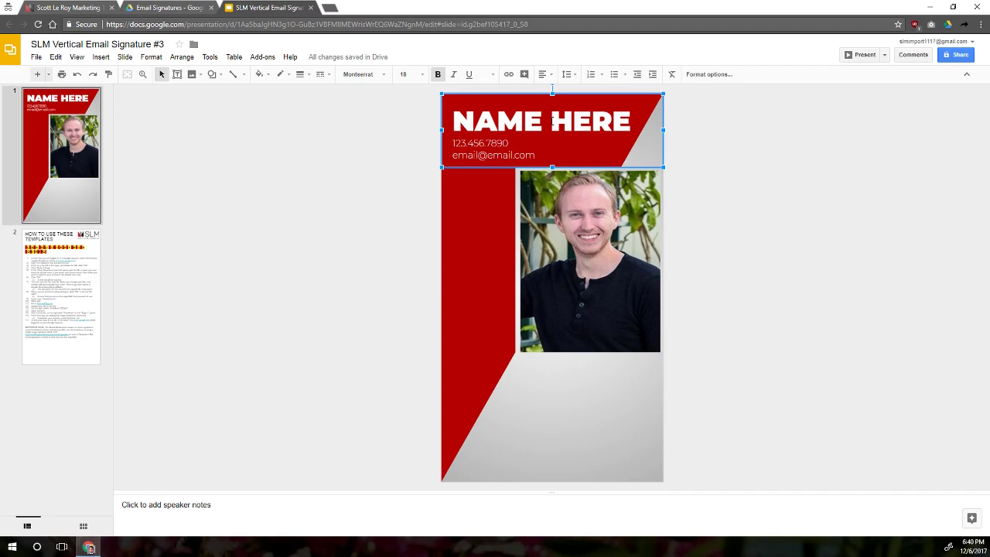
pyautogui.tripleClick(552, 122)
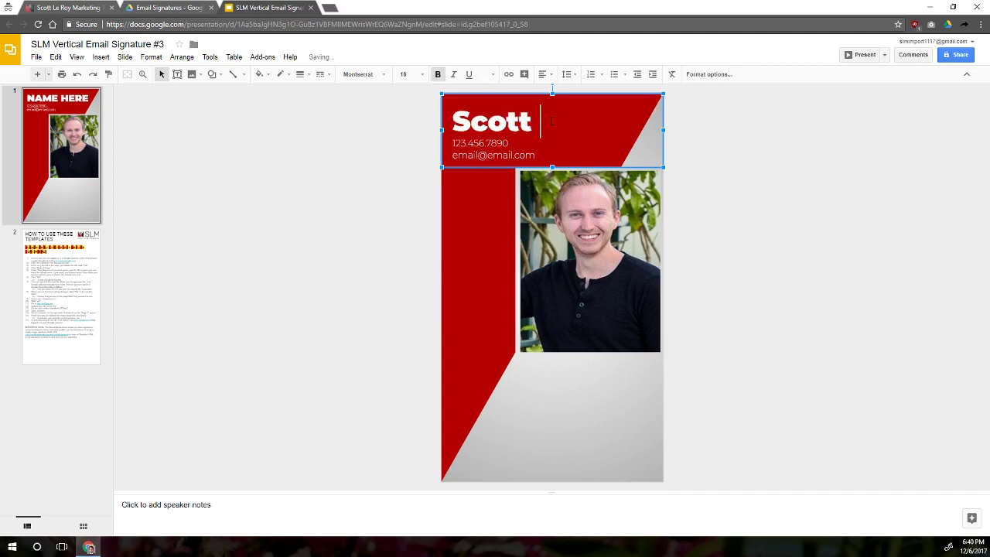
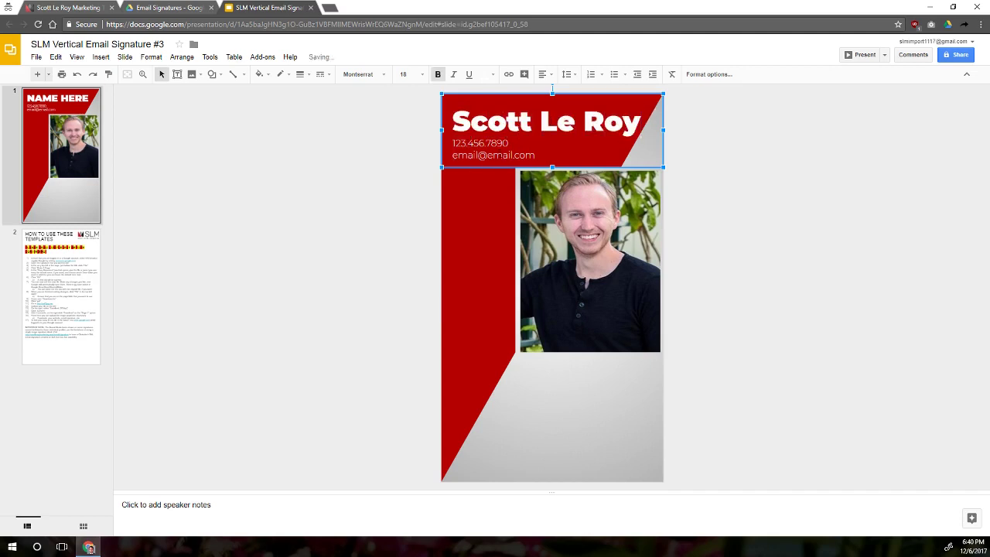
# - Replace the placeholder phone and email lines with the owner's phone number and e-mail address
pyautogui.click(488, 156)
pyautogui.click(487, 156)
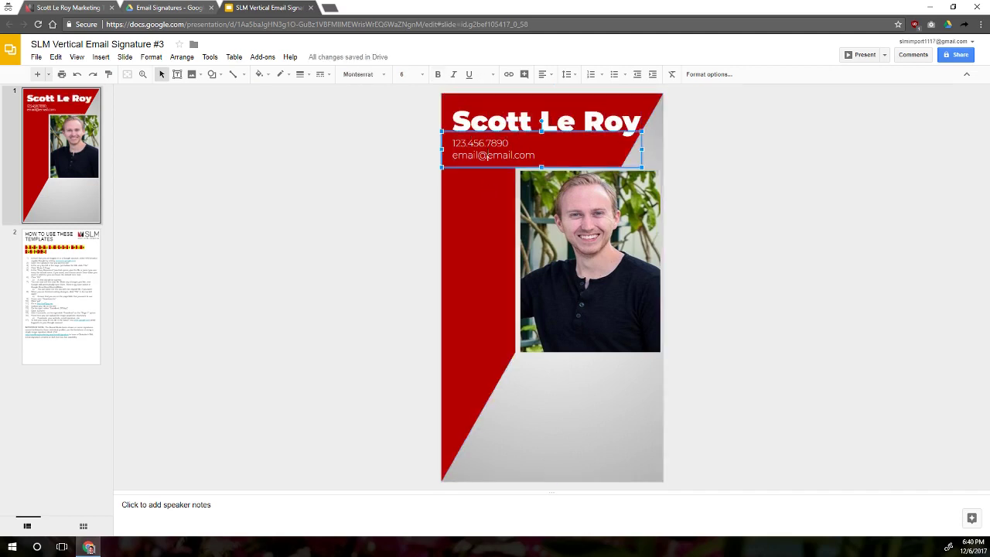
pyautogui.tripleClick(524, 145)
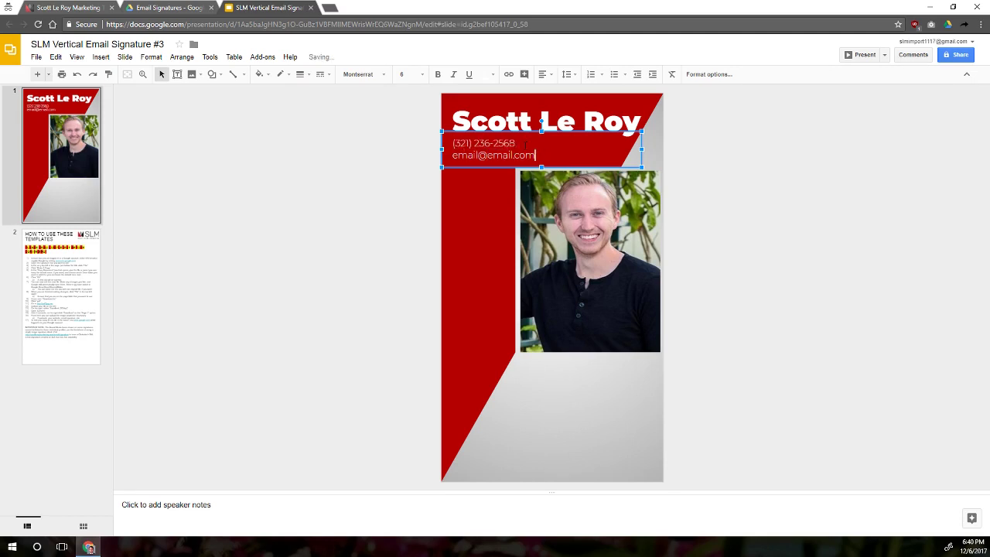
pyautogui.hotkey('shift', 'Home')
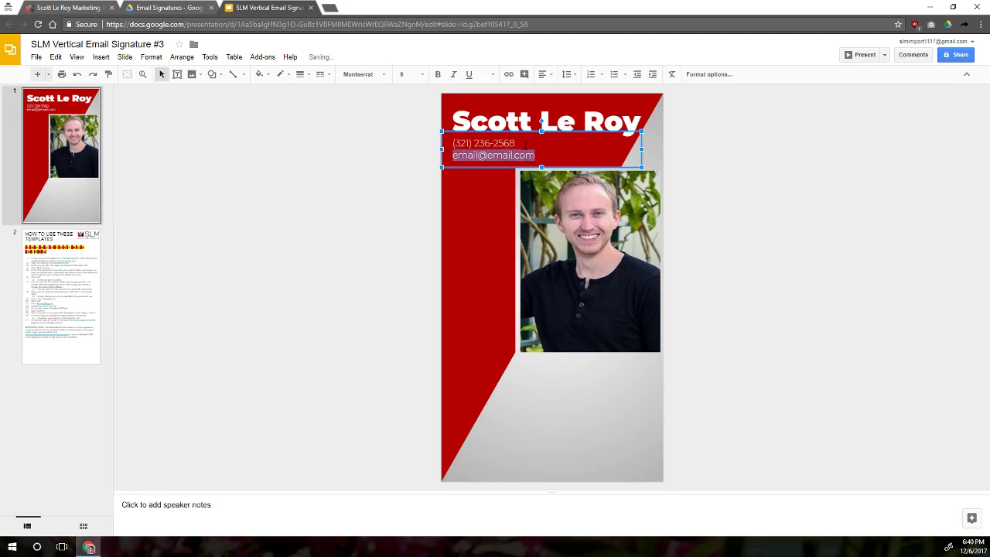
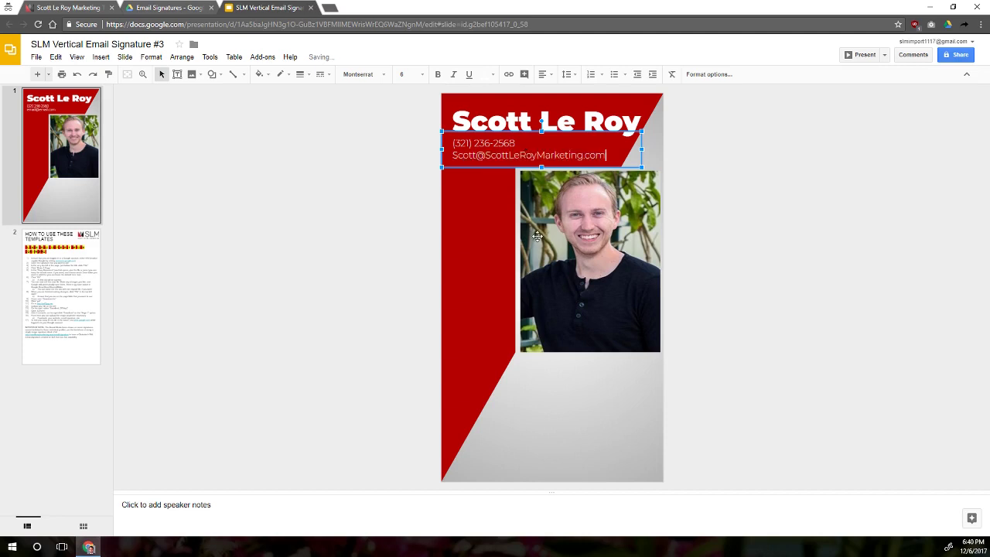
pyautogui.click(538, 241)
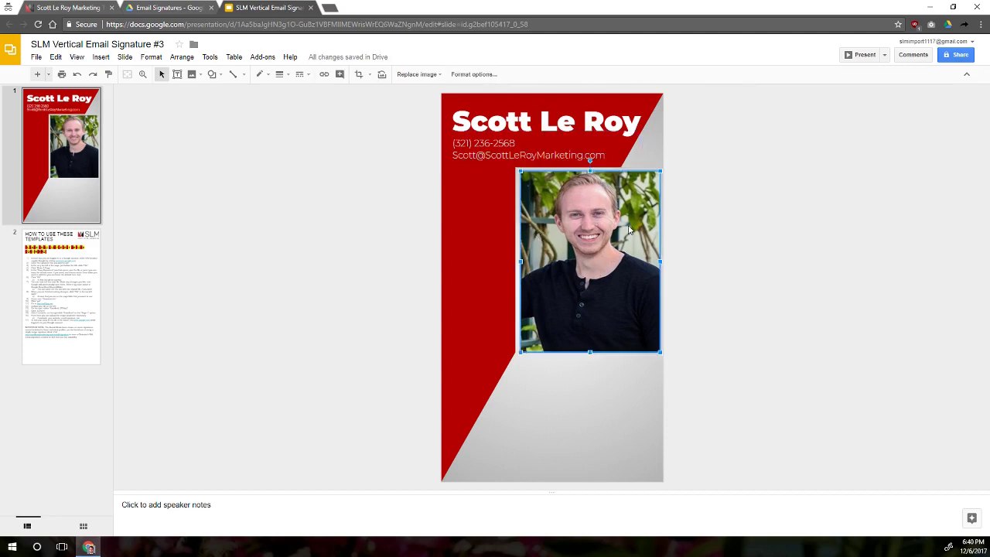
# - Replace the signature photo with Signature 2.jpg uploaded from the Work folder
pyautogui.rightClick(569, 233)
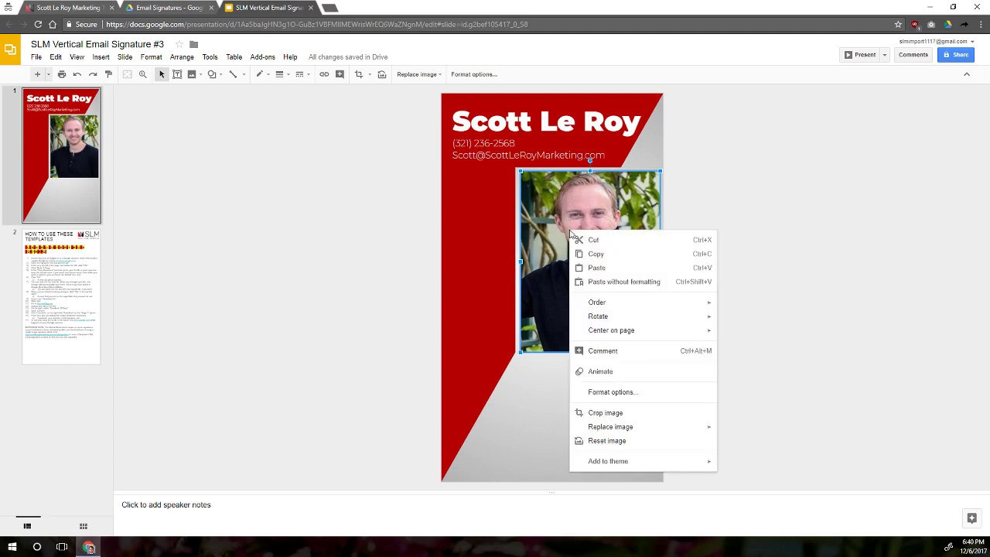
pyautogui.moveTo(656, 430)
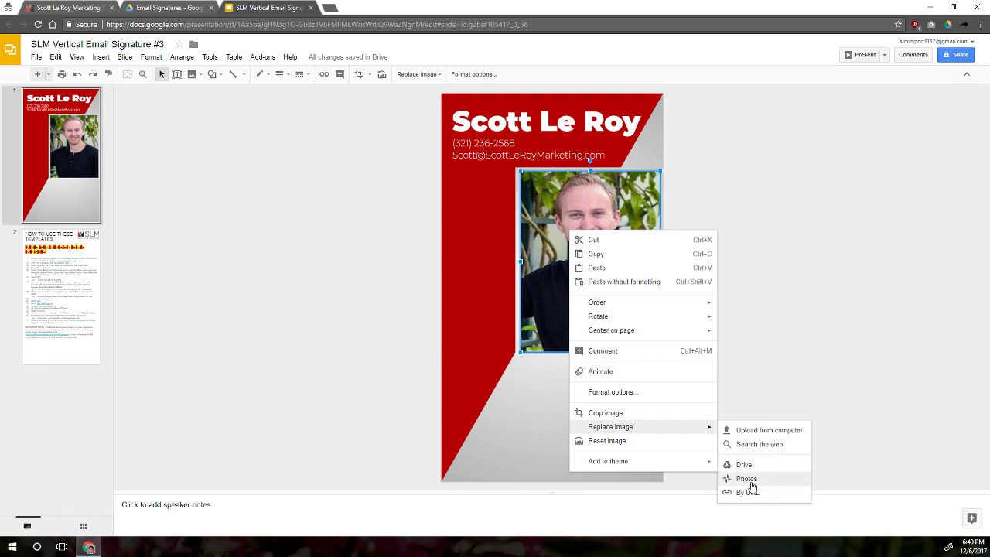
pyautogui.click(764, 435)
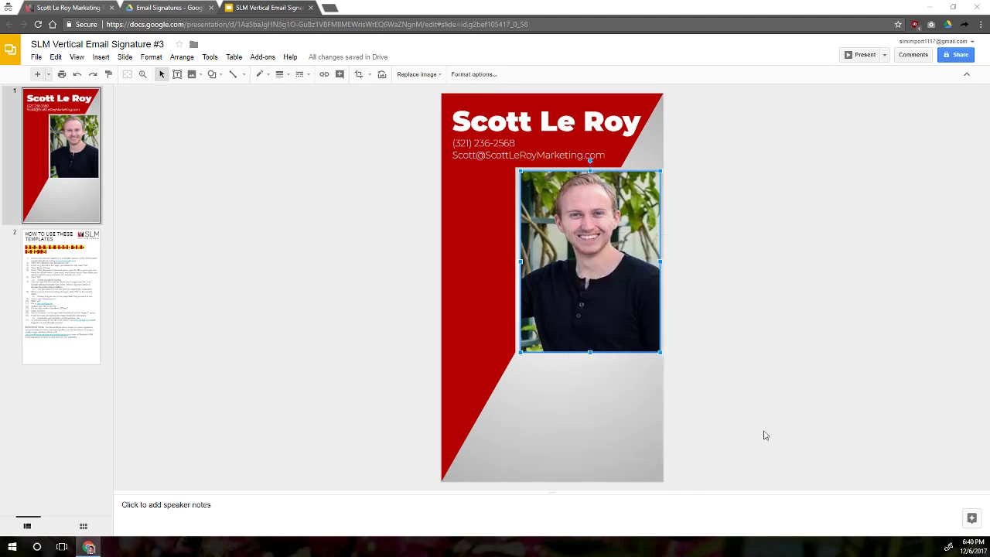
pyautogui.doubleClick(122, 68)
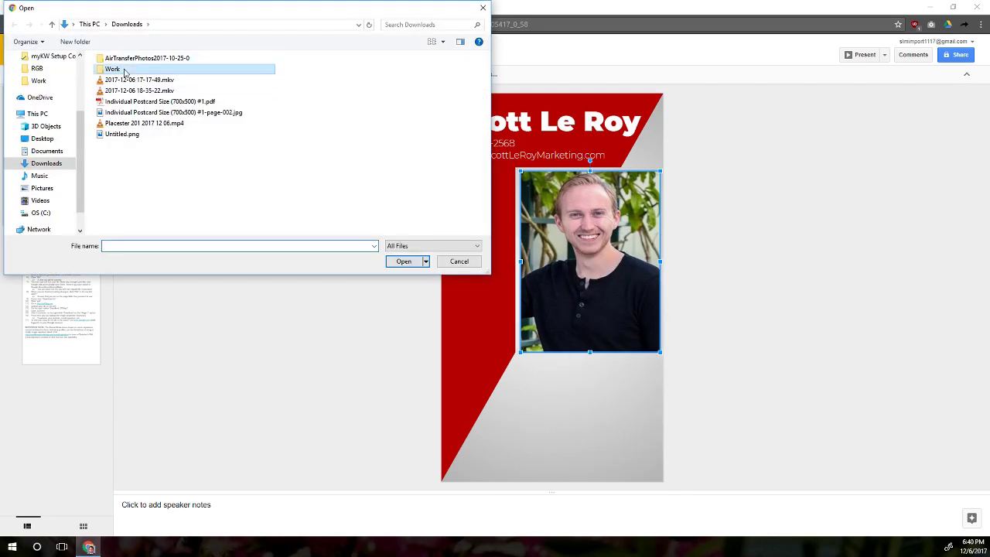
pyautogui.click(439, 42)
pyautogui.click(470, 98)
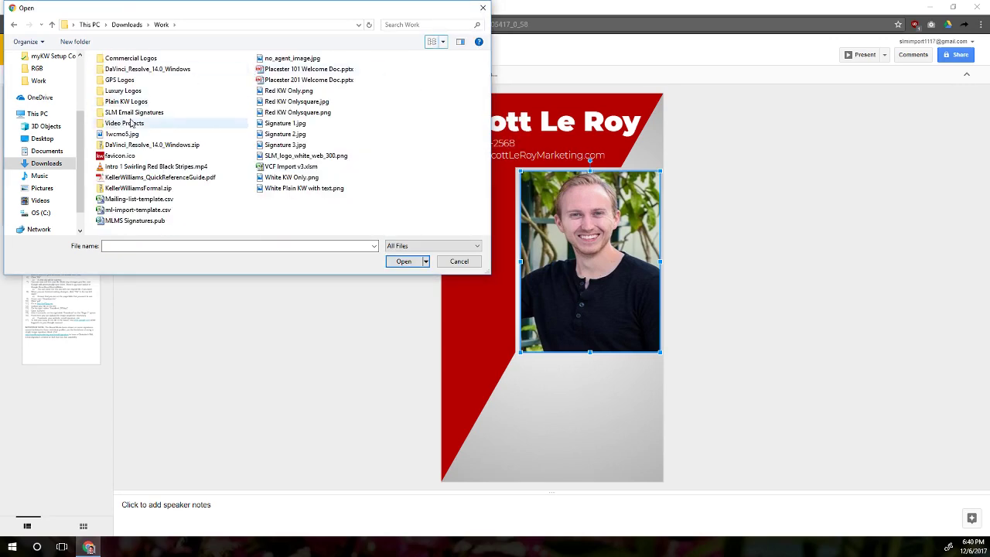
pyautogui.click(295, 135)
pyautogui.doubleClick(296, 135)
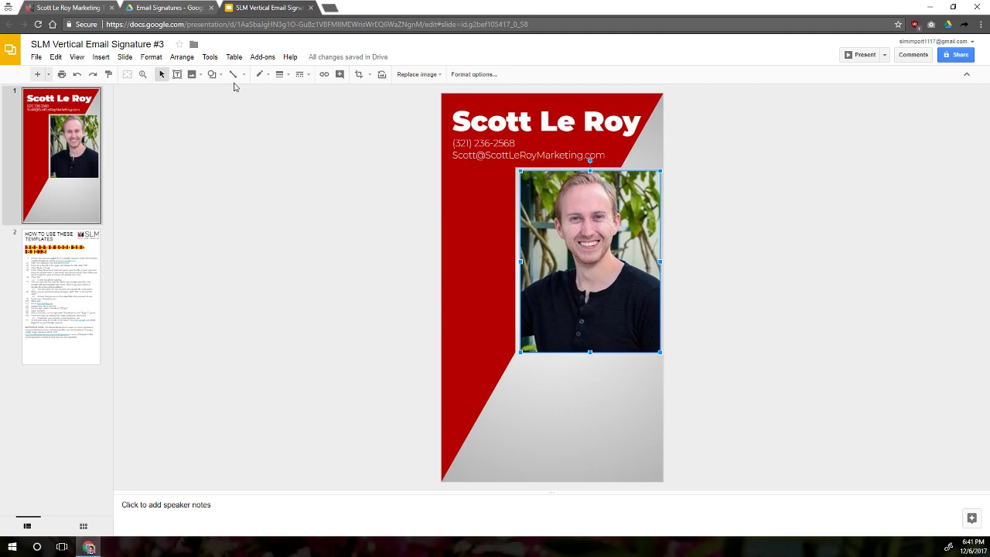
# - Download the signature deck as a PDF Document (.pdf)
pyautogui.click(36, 57)
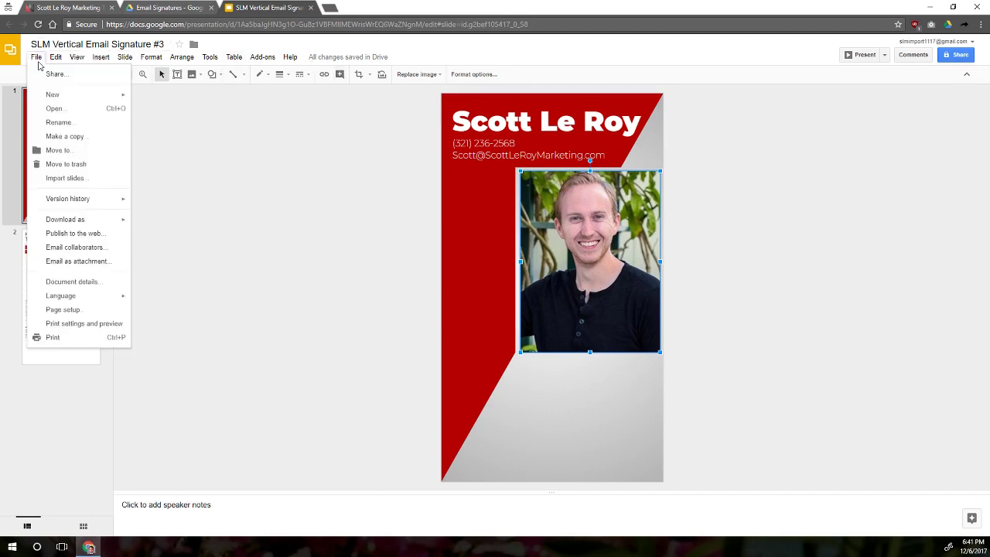
pyautogui.moveTo(87, 221)
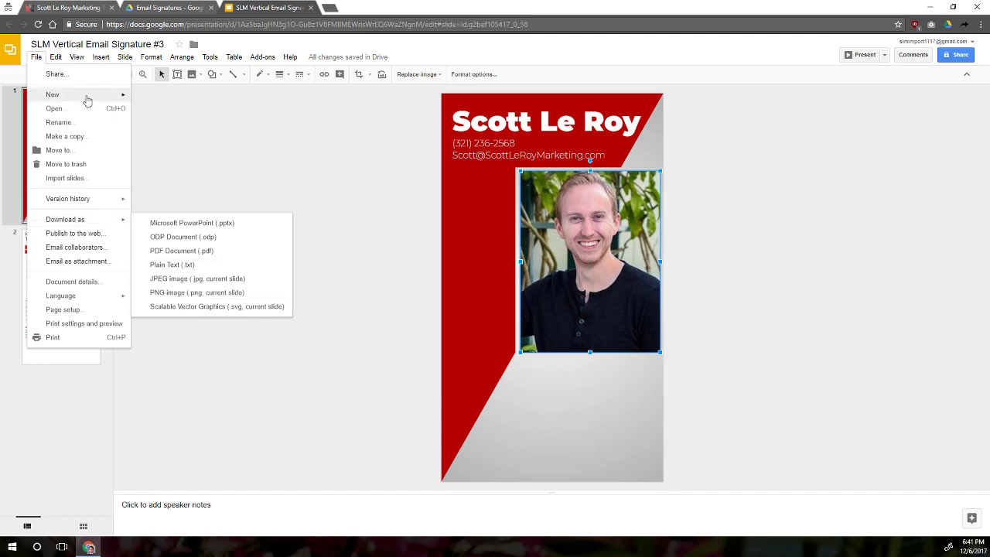
pyautogui.click(38, 59)
pyautogui.click(38, 58)
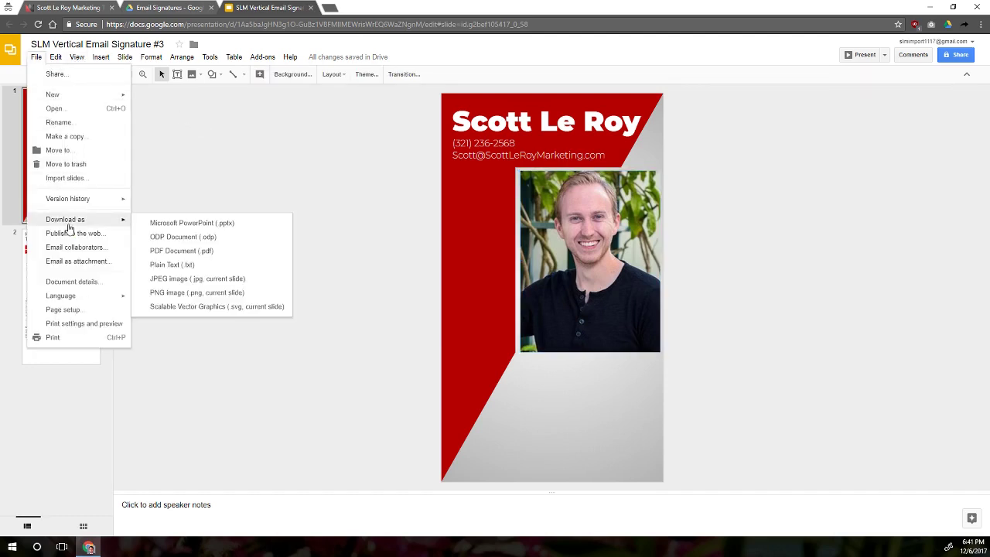
pyautogui.click(177, 250)
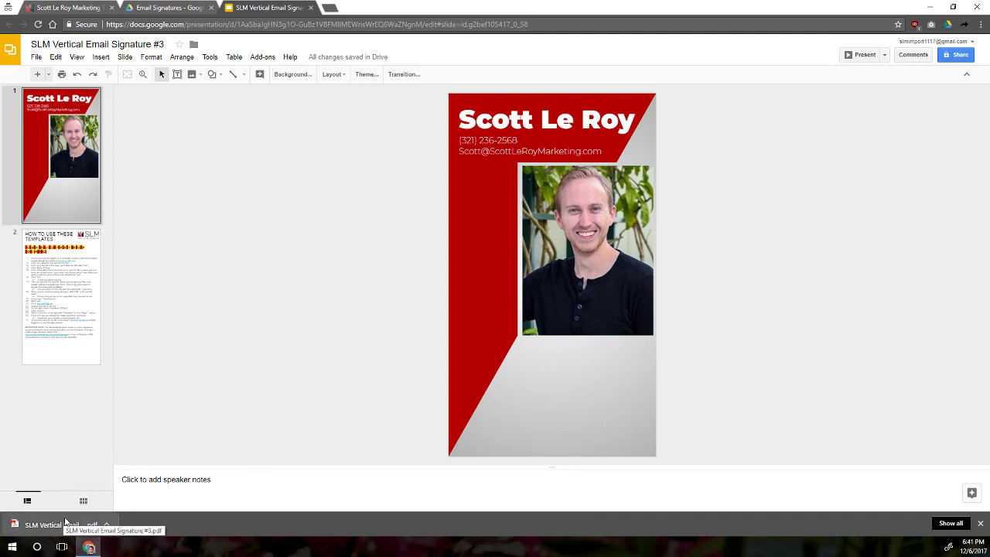
# - Dismiss the File menu without downloading and open a new blank browser tab
pyautogui.click(32, 60)
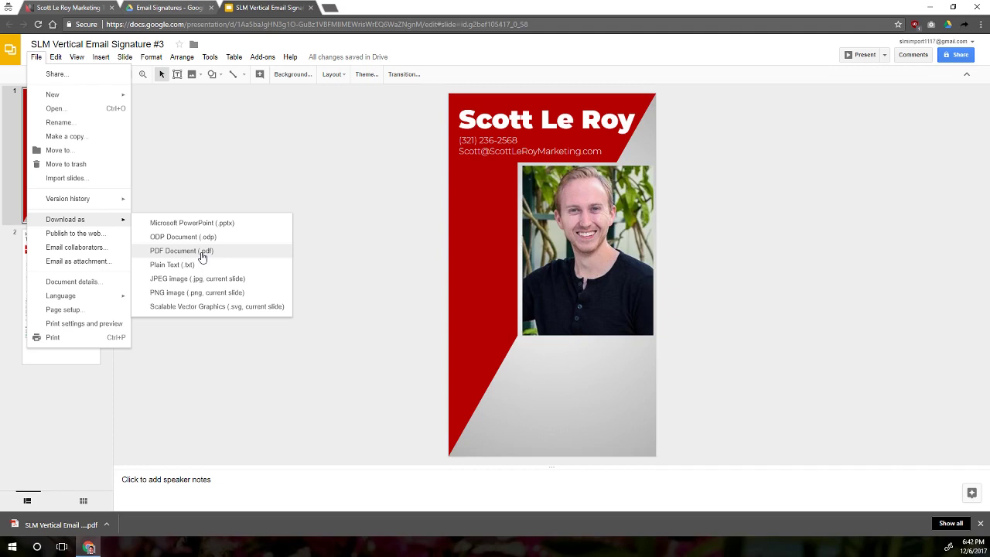
pyautogui.click(235, 186)
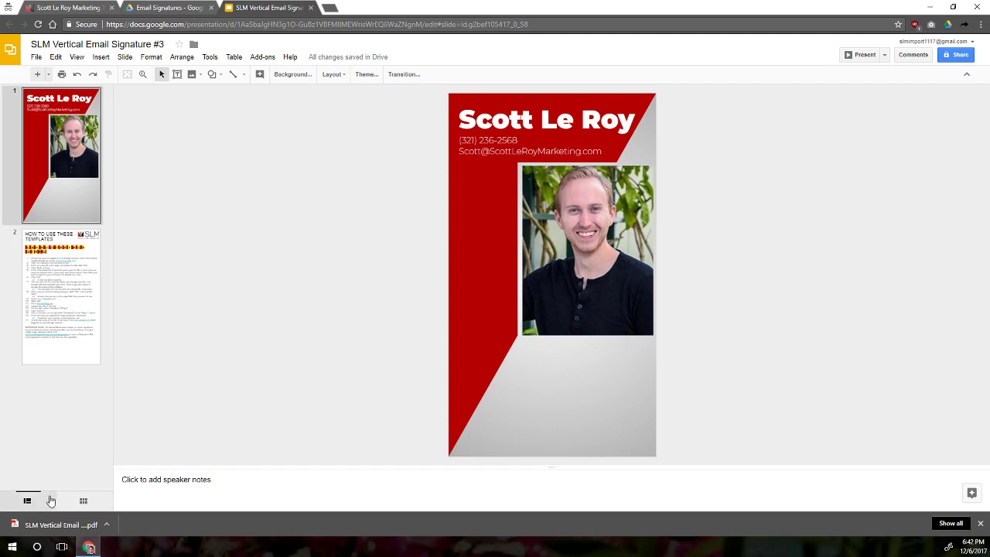
pyautogui.click(333, 8)
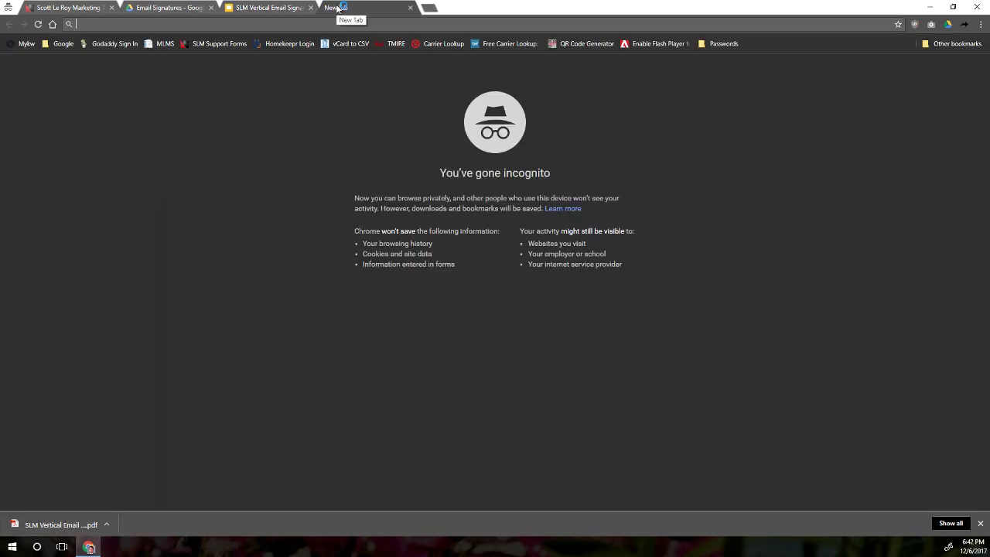
# - Go to pdf2jpg.net in the new Chrome tab
pyautogui.write('pd')
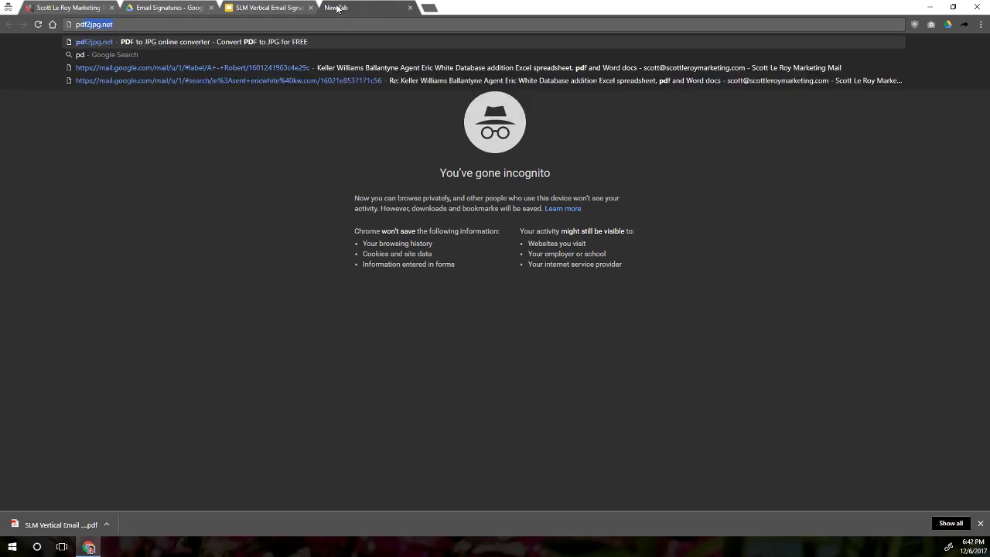
pyautogui.write('f2')
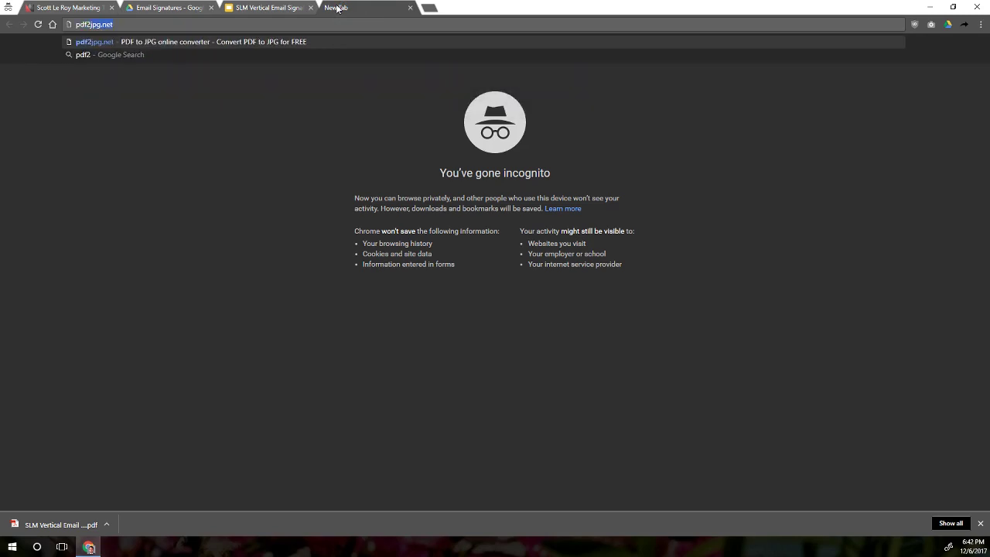
pyautogui.write('jpg')
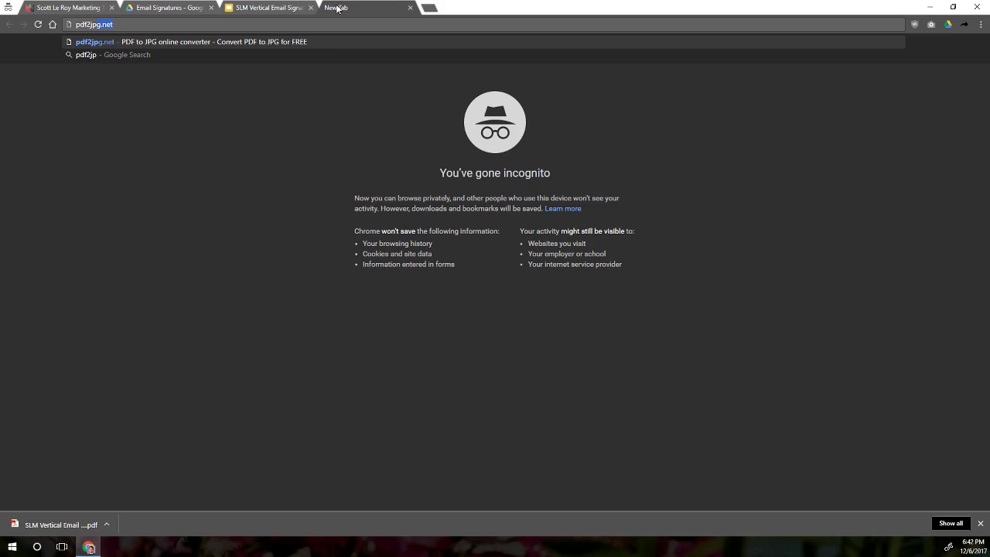
pyautogui.write('.net')
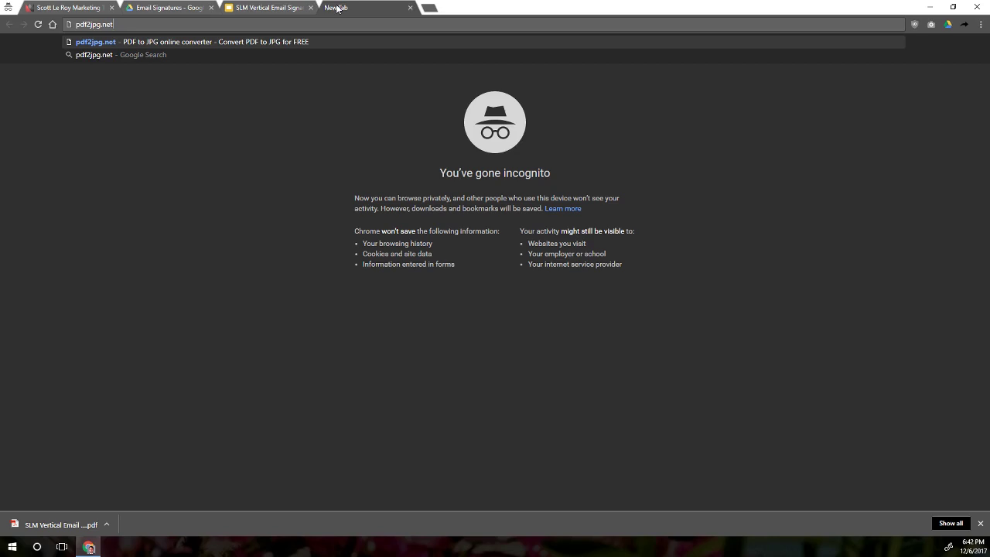
pyautogui.press('Return')
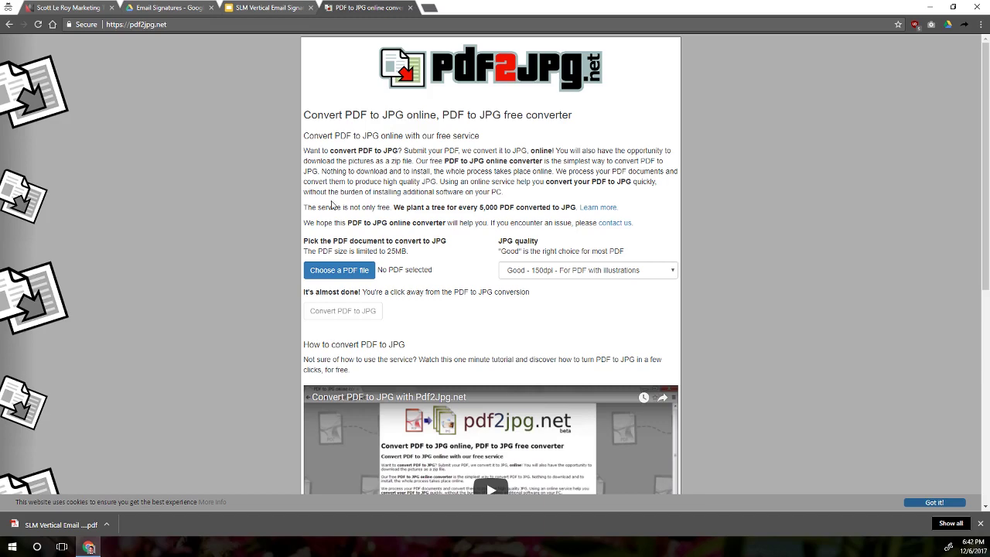
# - Load SLM Vertical Email Signature #3.pdf from Downloads into the converter
pyautogui.click(334, 279)
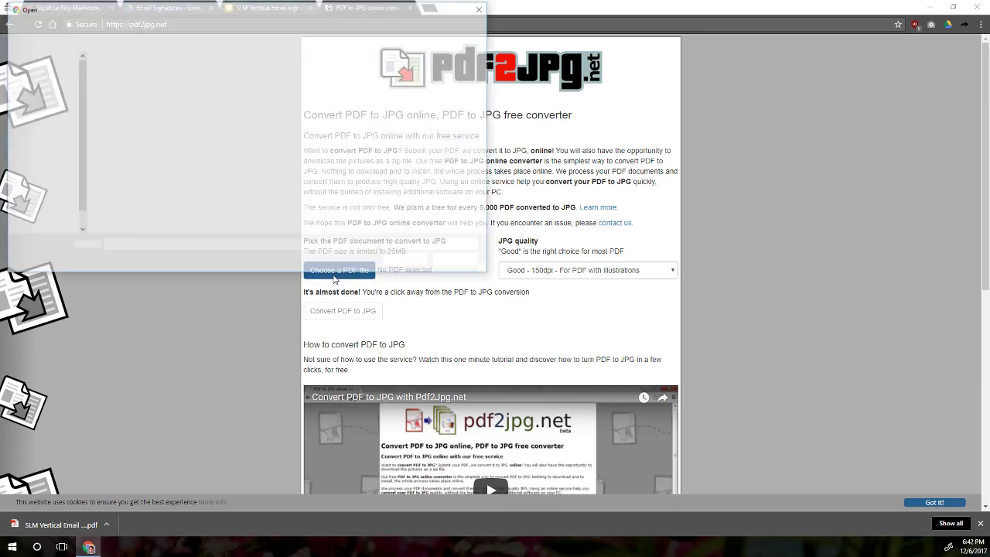
pyautogui.click(138, 25)
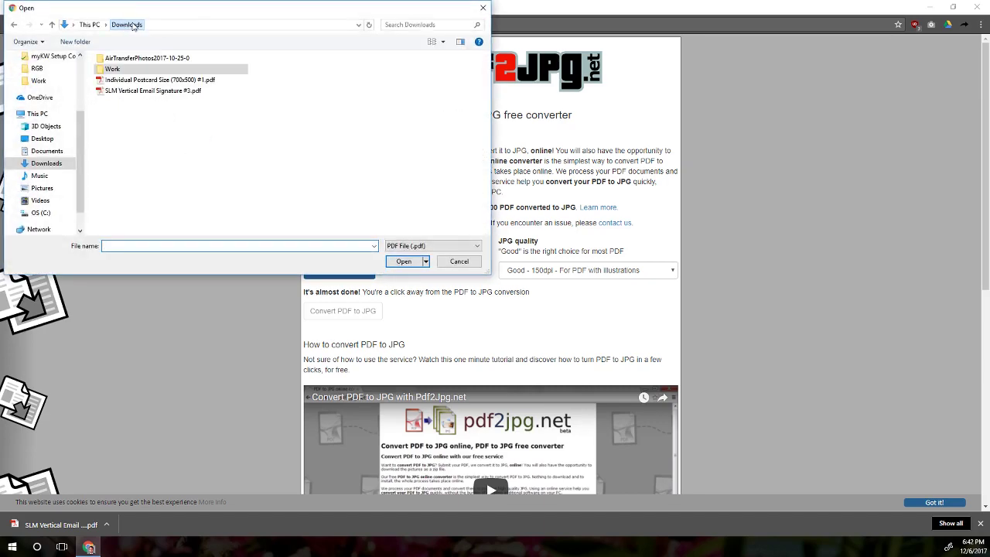
pyautogui.click(129, 92)
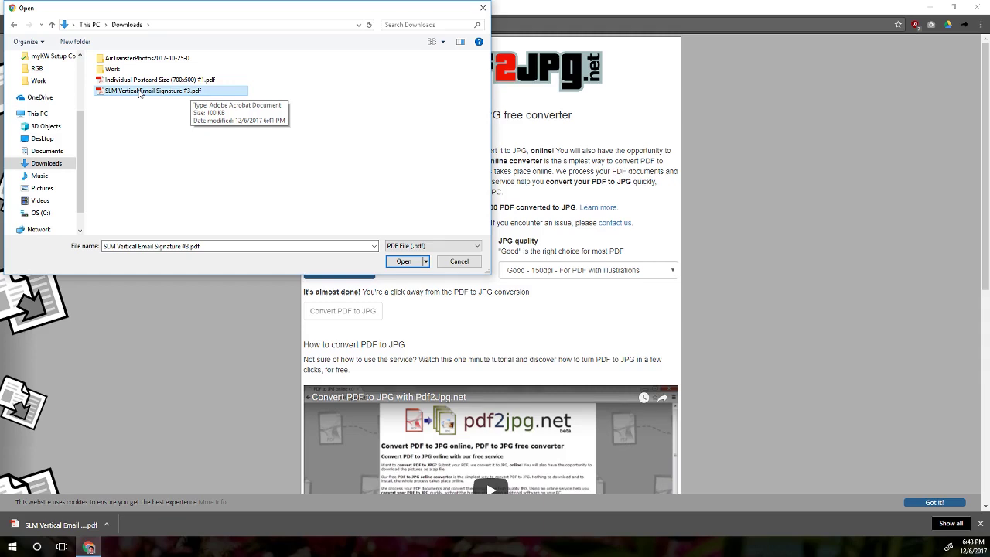
pyautogui.doubleClick(139, 92)
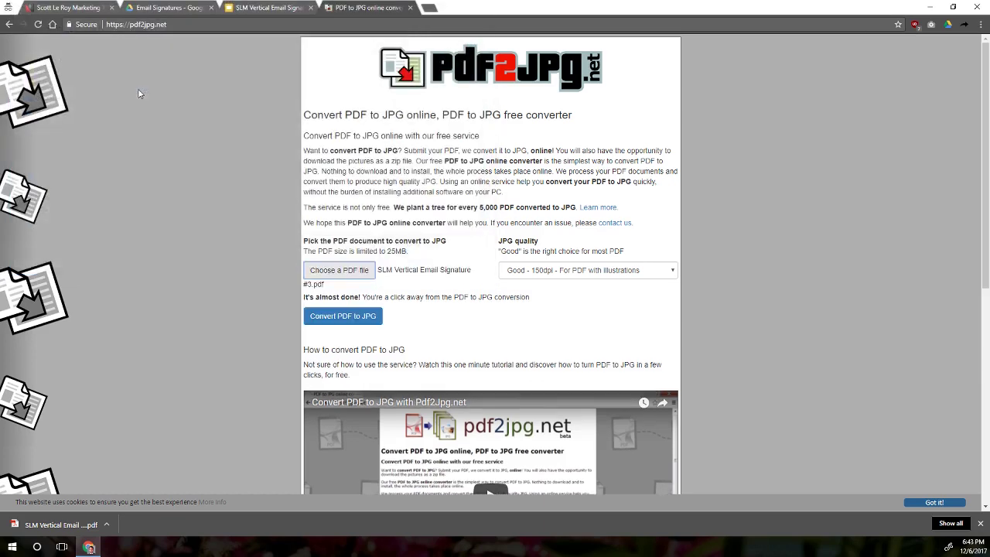
# - Convert the PDF to JPG at Excellent 300dpi quality, then return to the signature slides
pyautogui.click(530, 270)
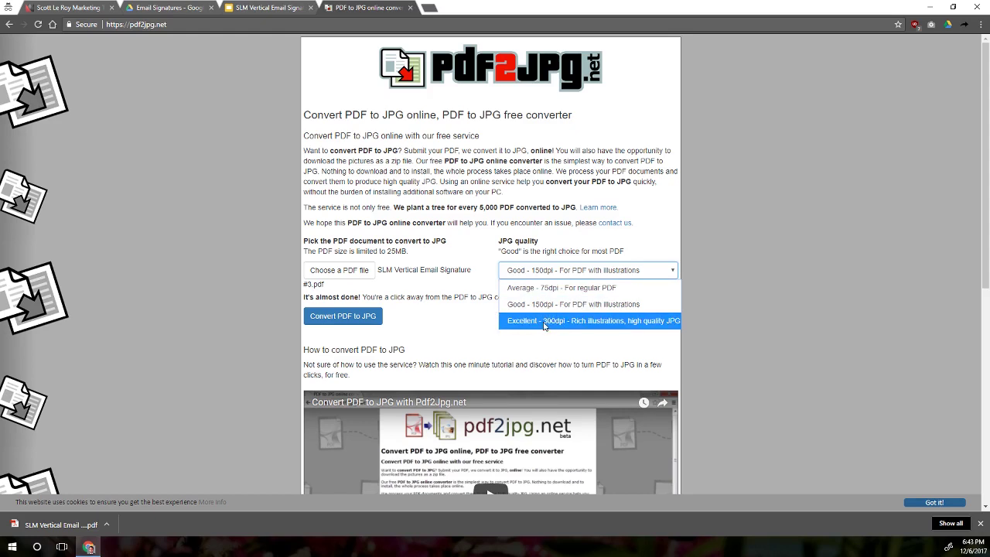
pyautogui.click(545, 323)
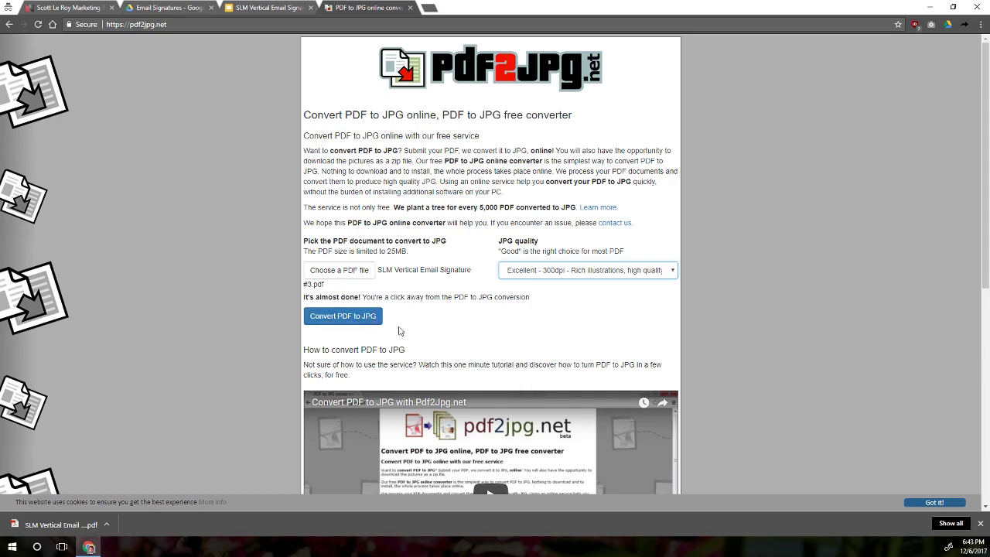
pyautogui.click(349, 323)
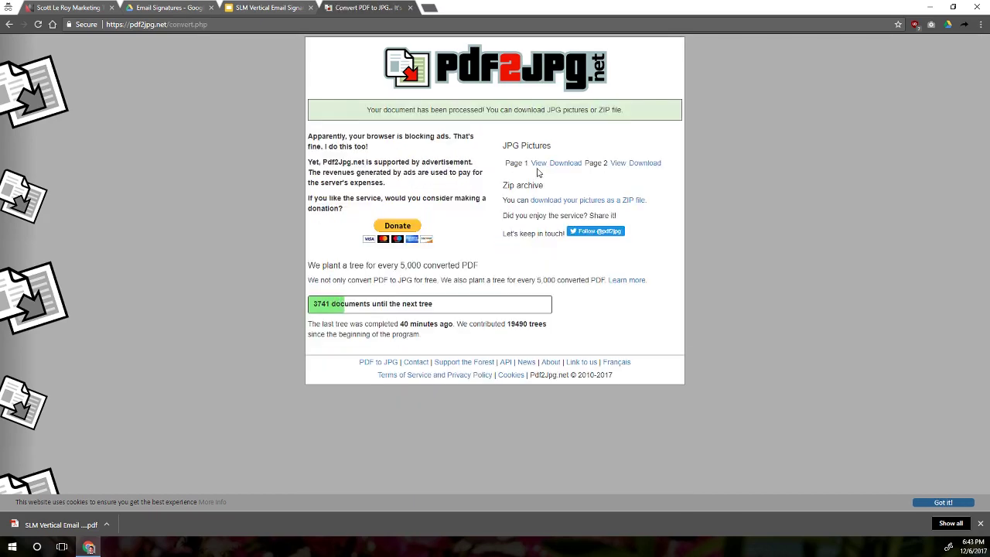
pyautogui.click(194, 5)
pyautogui.click(232, 7)
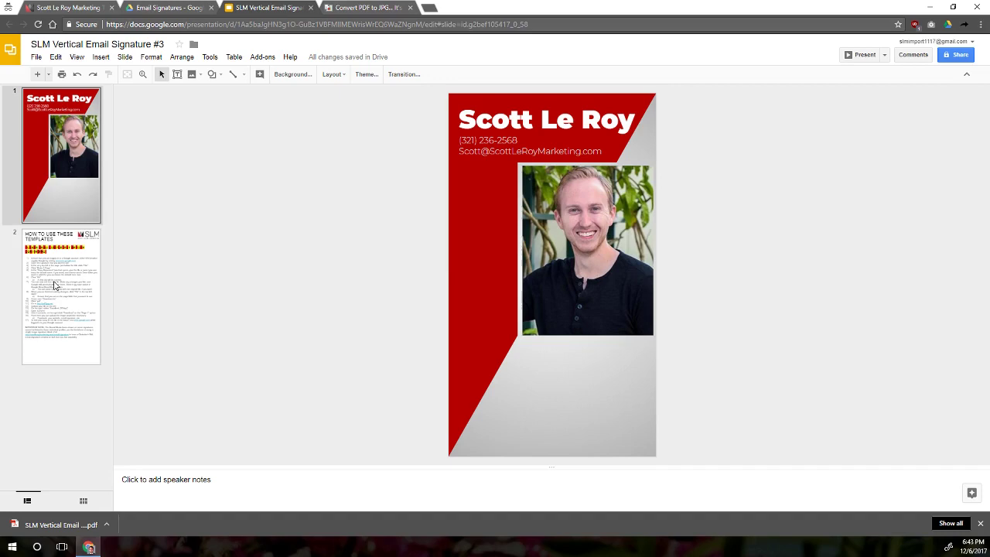
# - Compare the signature slide with the template instructions slide, then return to the pdf2jpg results
pyautogui.click(56, 308)
pyautogui.click(64, 179)
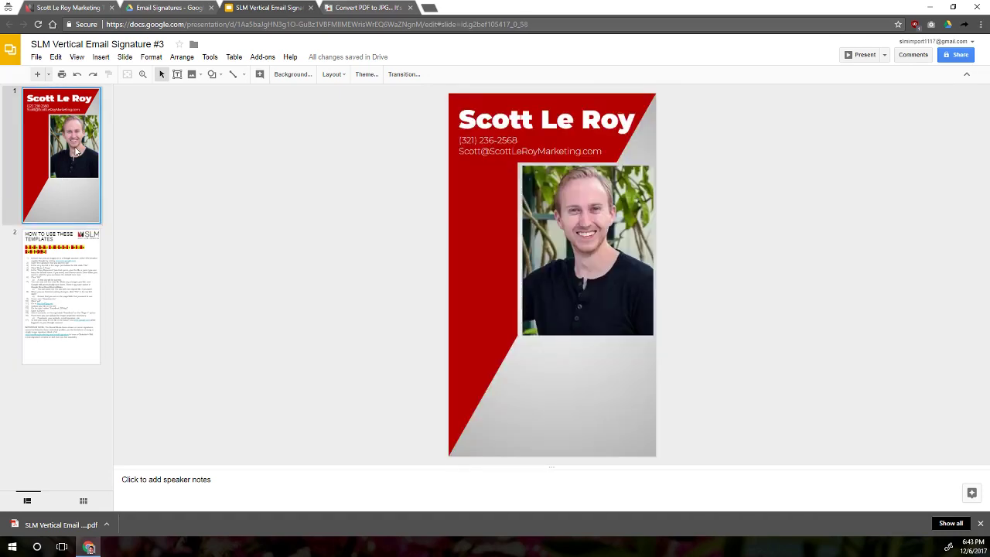
pyautogui.click(77, 266)
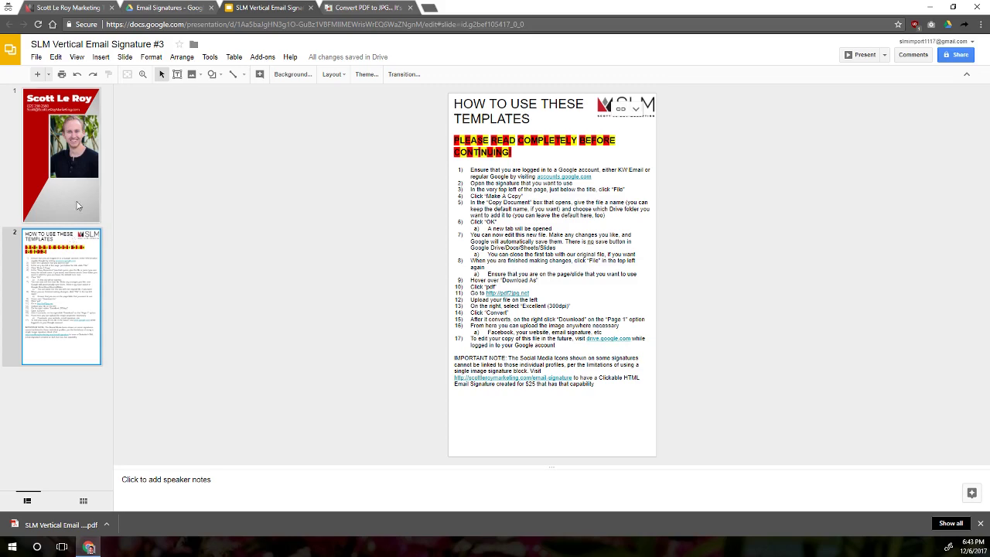
pyautogui.click(75, 124)
pyautogui.click(84, 280)
pyautogui.click(66, 176)
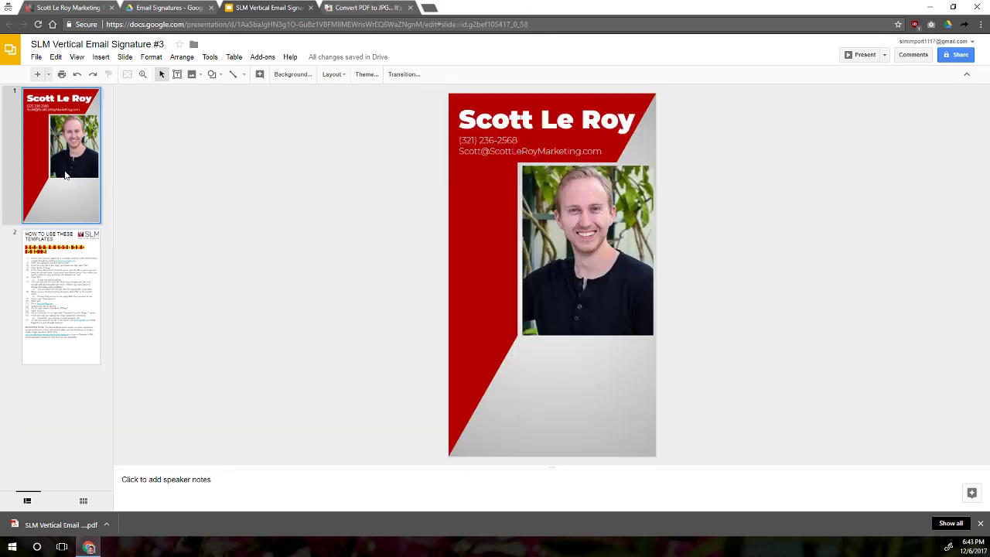
pyautogui.click(64, 253)
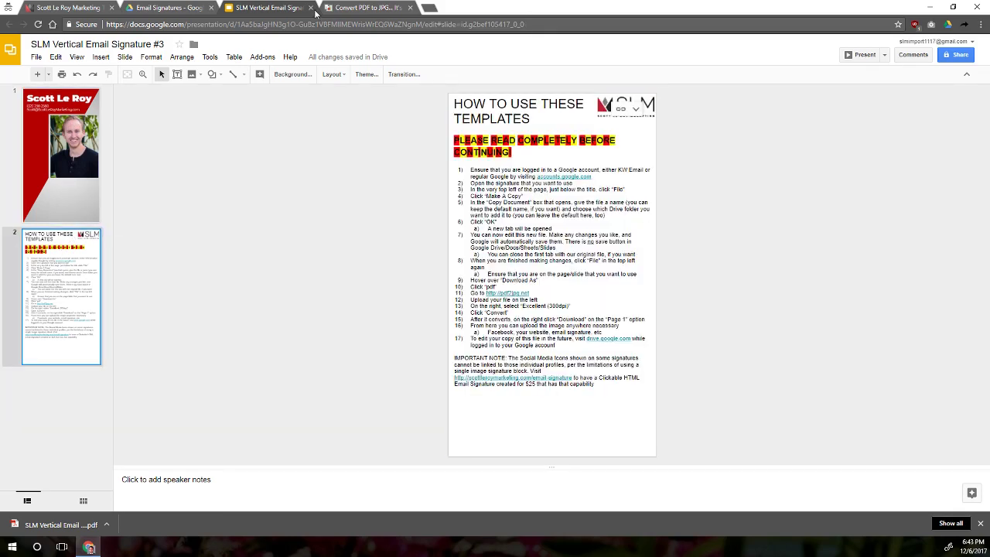
pyautogui.click(358, 6)
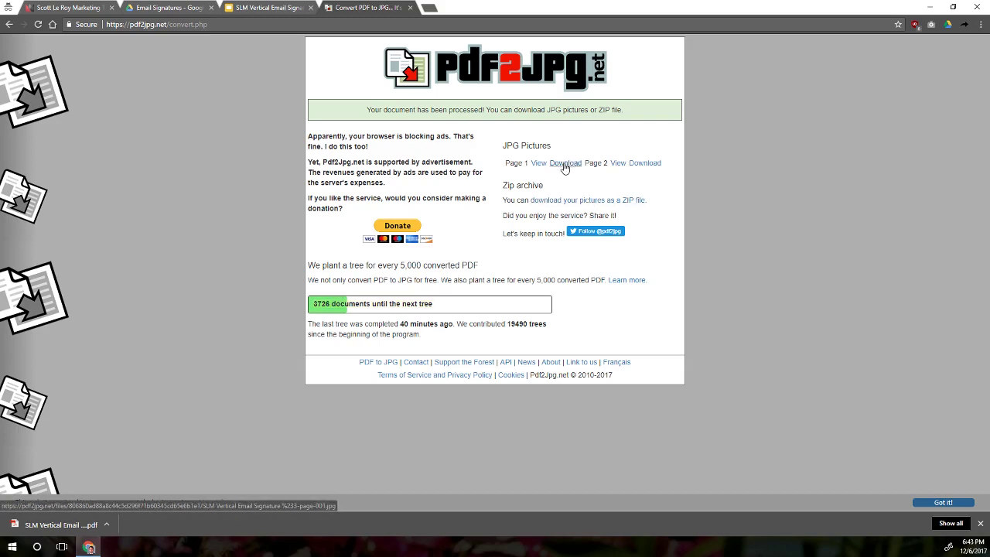
# - Download the Page 1 JPG picture of the converted signature
pyautogui.click(565, 164)
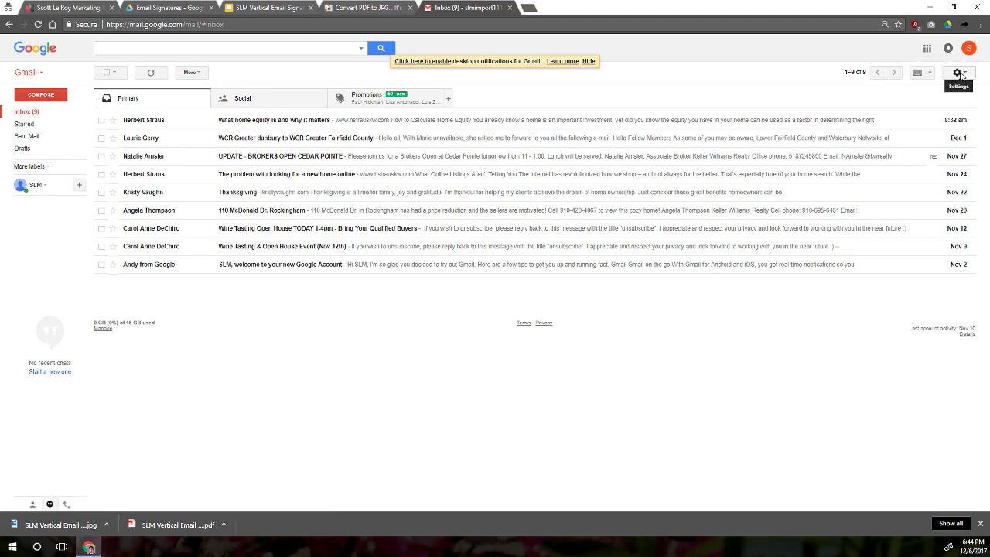
# - Open Gmail's general settings and find the Signature section
pyautogui.click(960, 73)
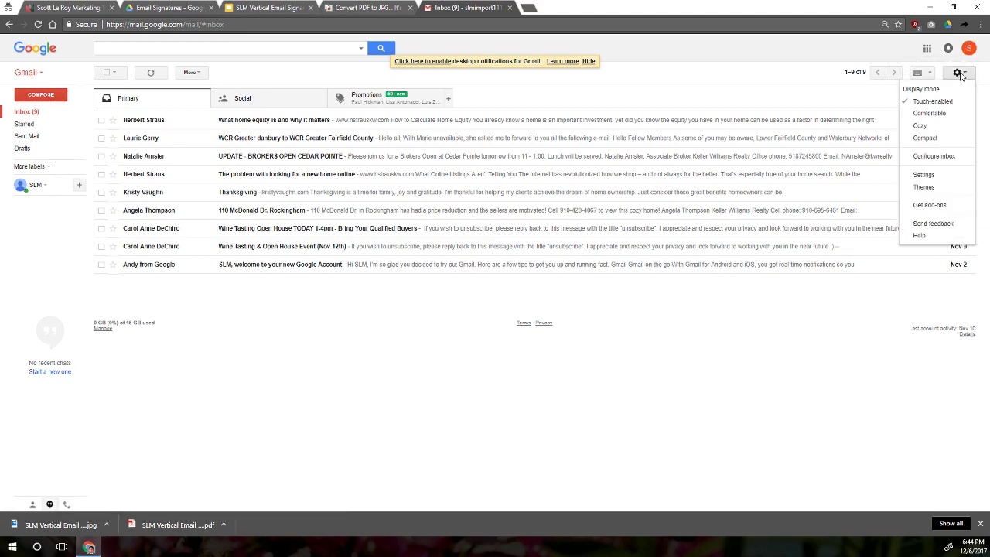
pyautogui.click(923, 176)
pyautogui.scroll(-8, 559, 205)
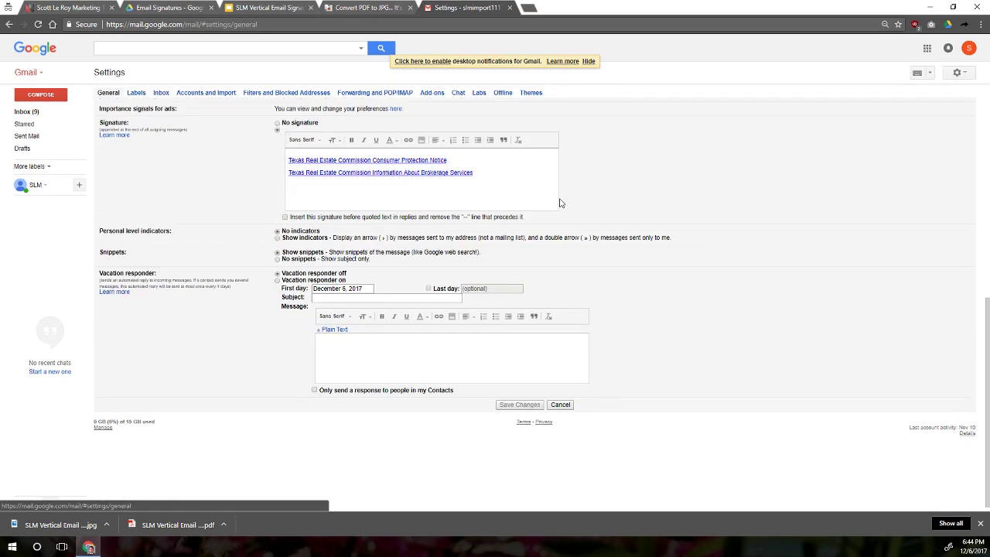
pyautogui.scroll(1, 436, 303)
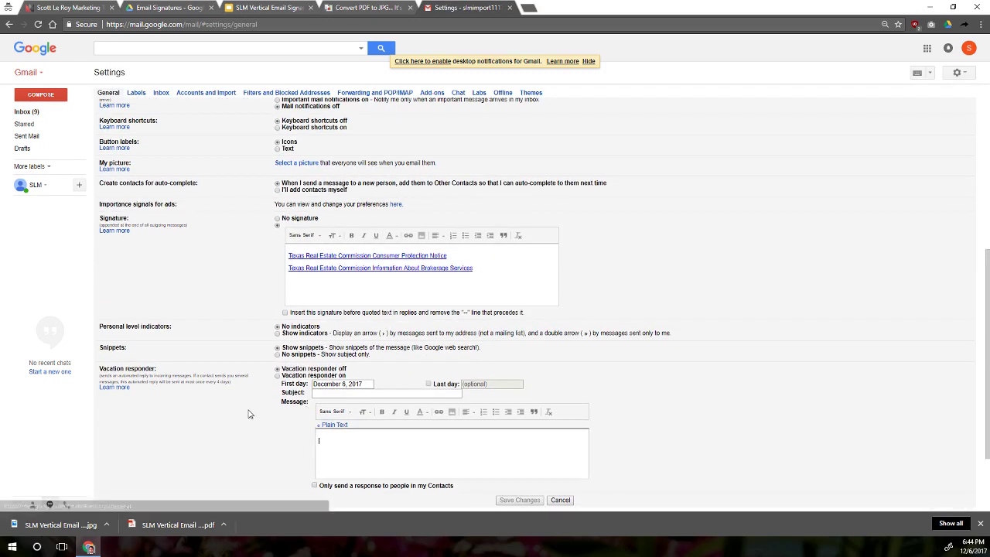
# - Clear the existing signature, removing both Texas Real Estate Commission links
pyautogui.click(431, 287)
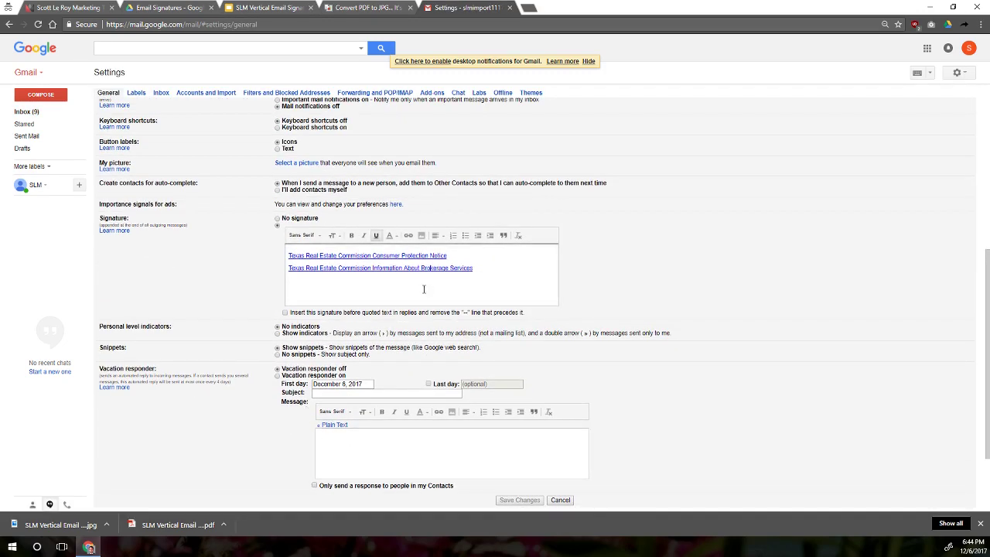
pyautogui.hotkey('ctrl', 'a')
pyautogui.press('BackSpace')
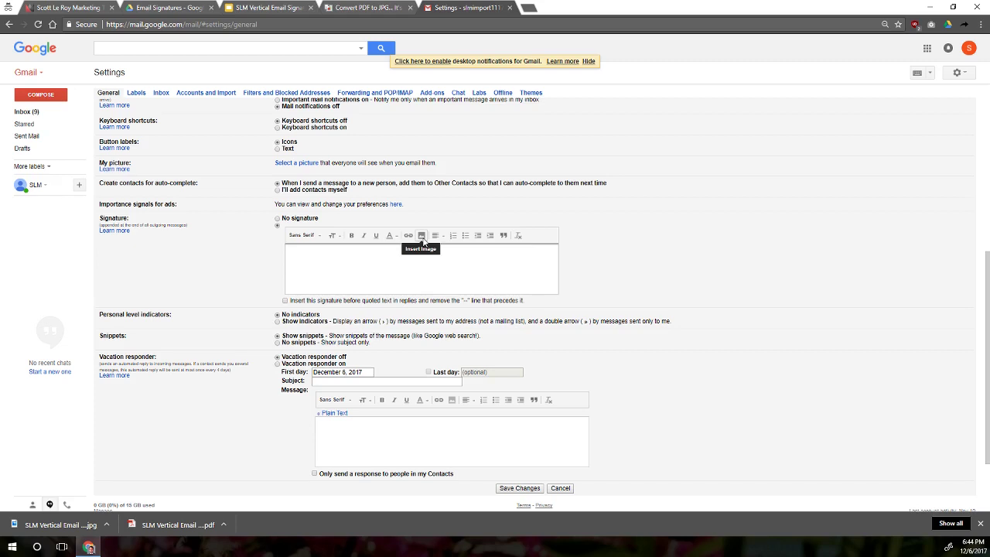
# - Open the signature's Add an image dialog on its Upload option
pyautogui.click(422, 238)
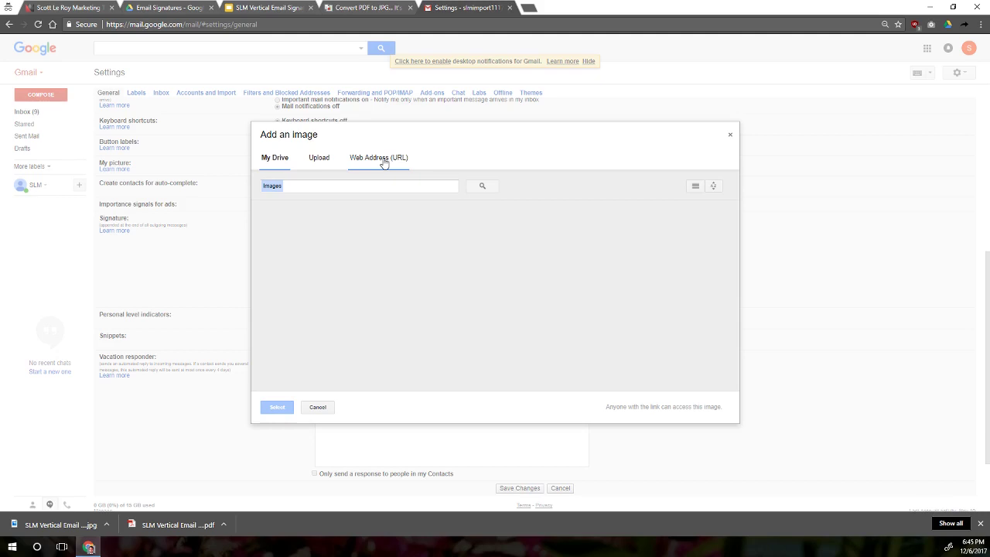
pyautogui.click(319, 159)
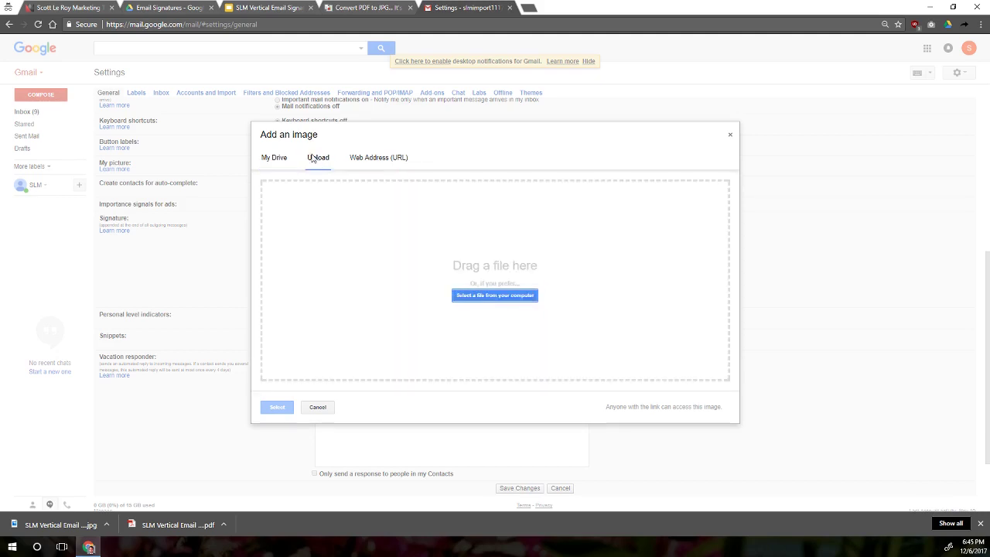
# - Upload SLM Vertical Email Signature #3-page-001.jpg from Downloads into the signature
pyautogui.click(500, 297)
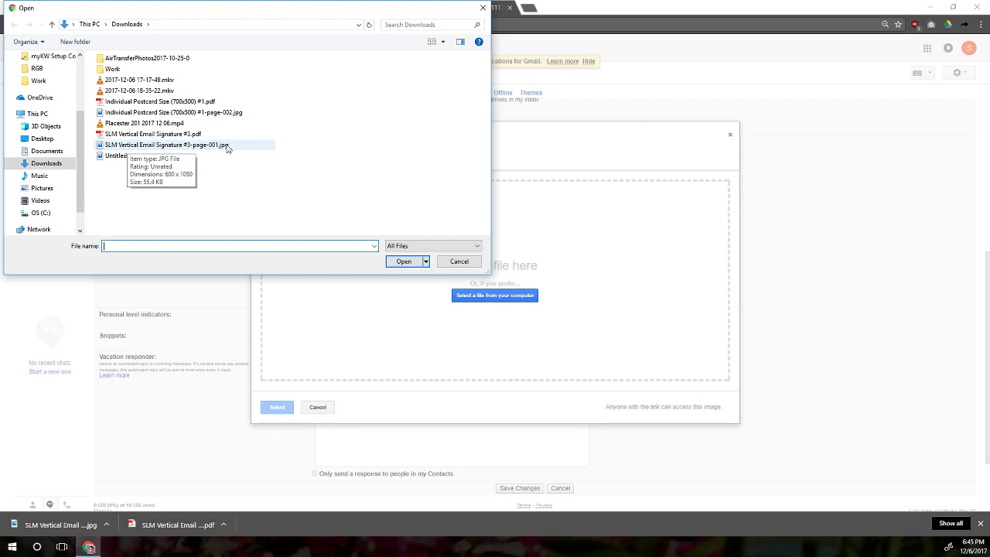
pyautogui.click(184, 135)
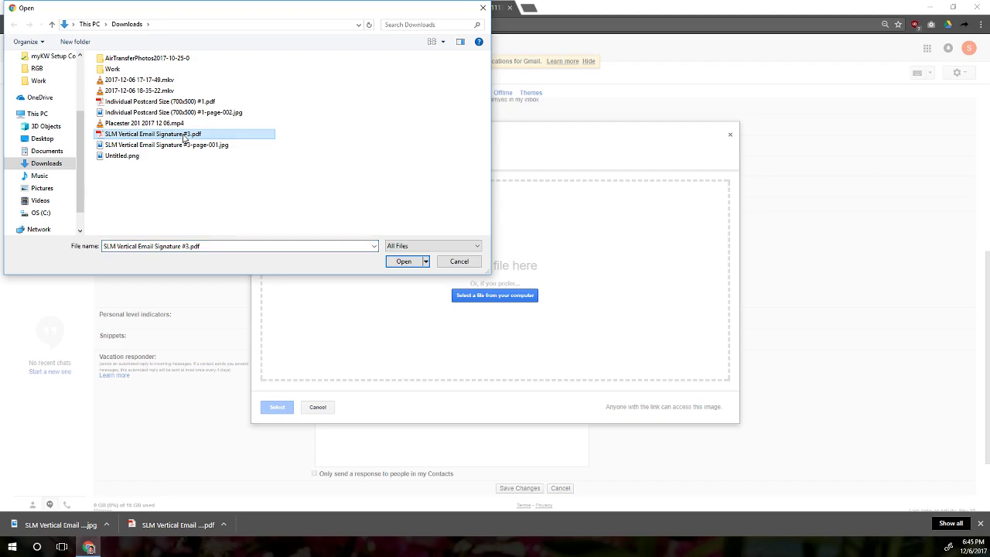
pyautogui.click(173, 147)
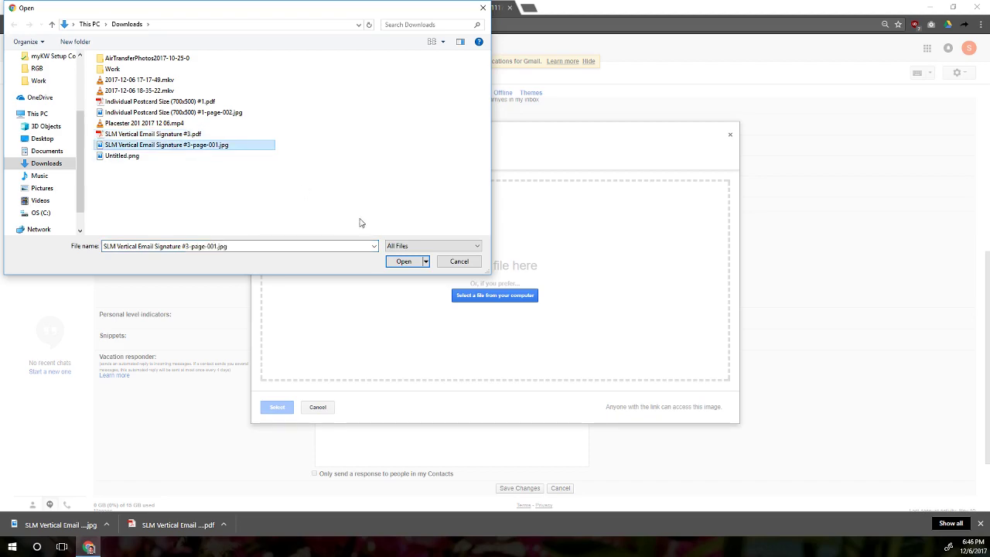
pyautogui.click(403, 261)
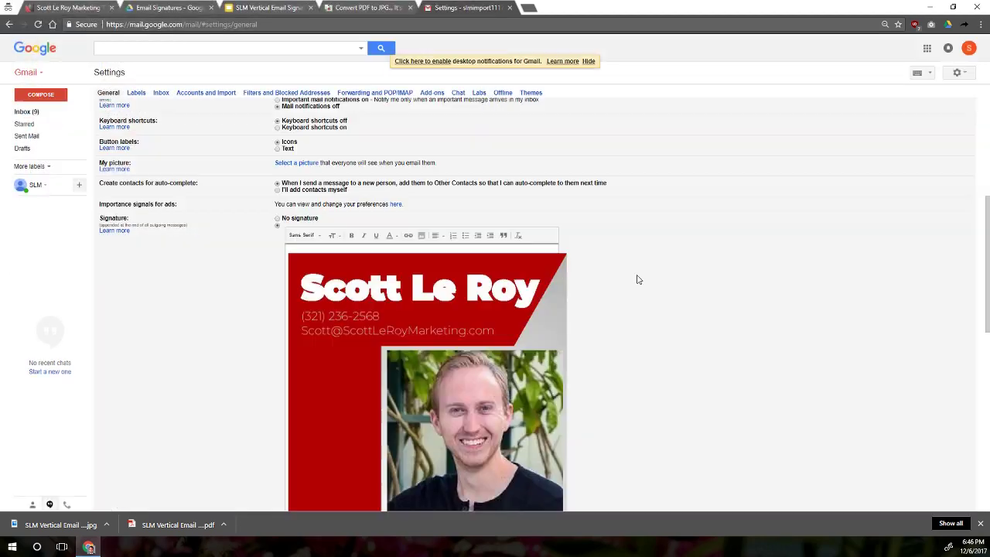
# - Review the inserted signature image and select it to reveal the Small/Medium/Large/Original size bar
pyautogui.scroll(-4, 618, 280)
pyautogui.scroll(-3, 610, 280)
pyautogui.scroll(5, 583, 283)
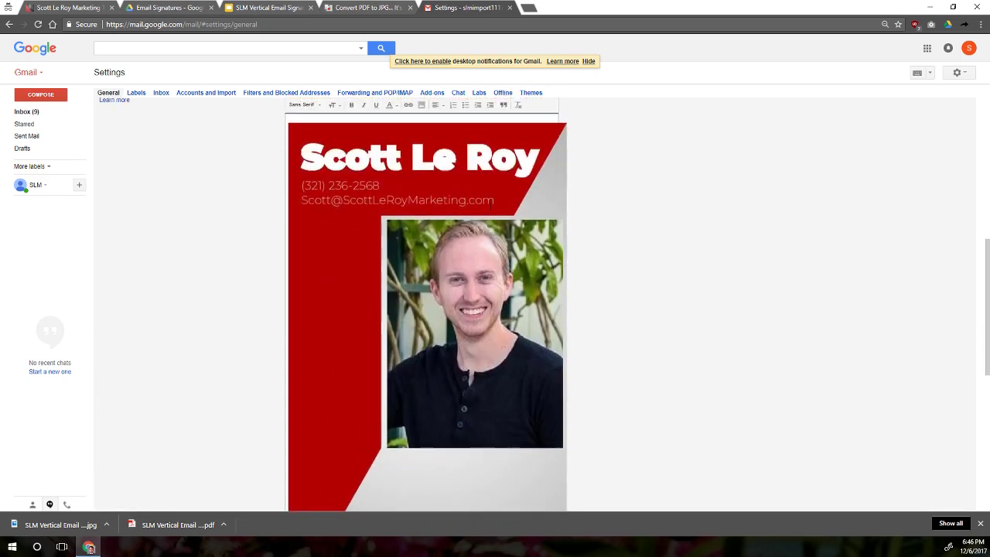
pyautogui.click(484, 218)
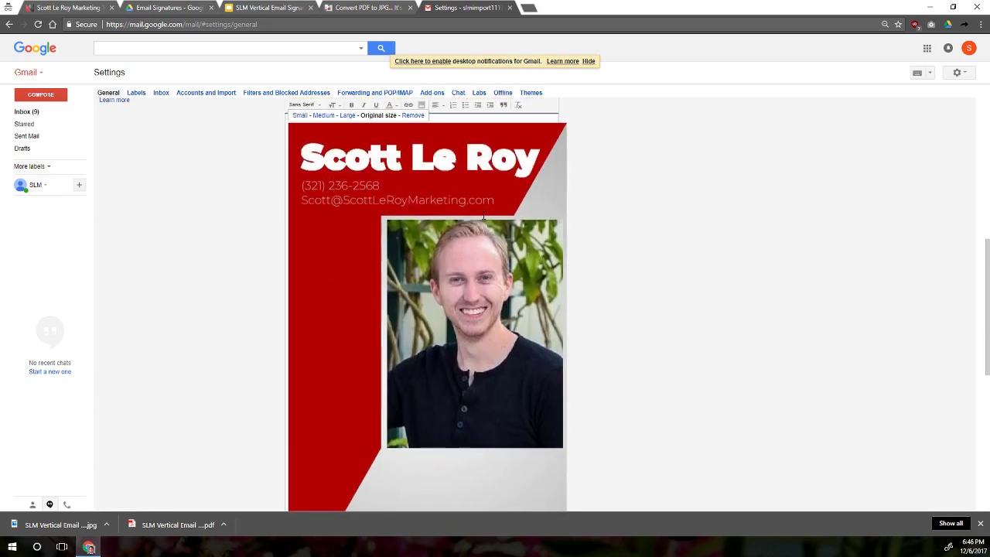
pyautogui.scroll(-3, 514, 328)
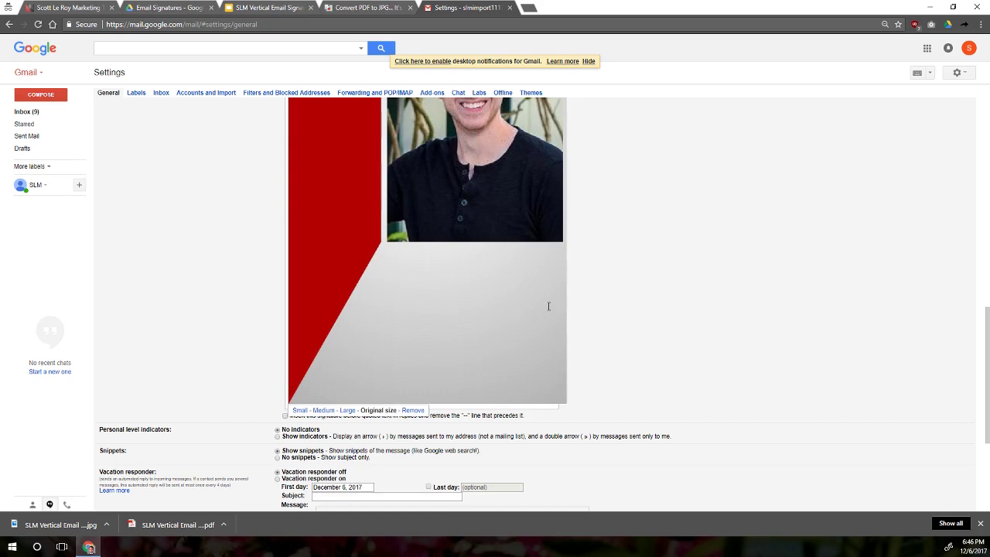
pyautogui.scroll(3, 648, 314)
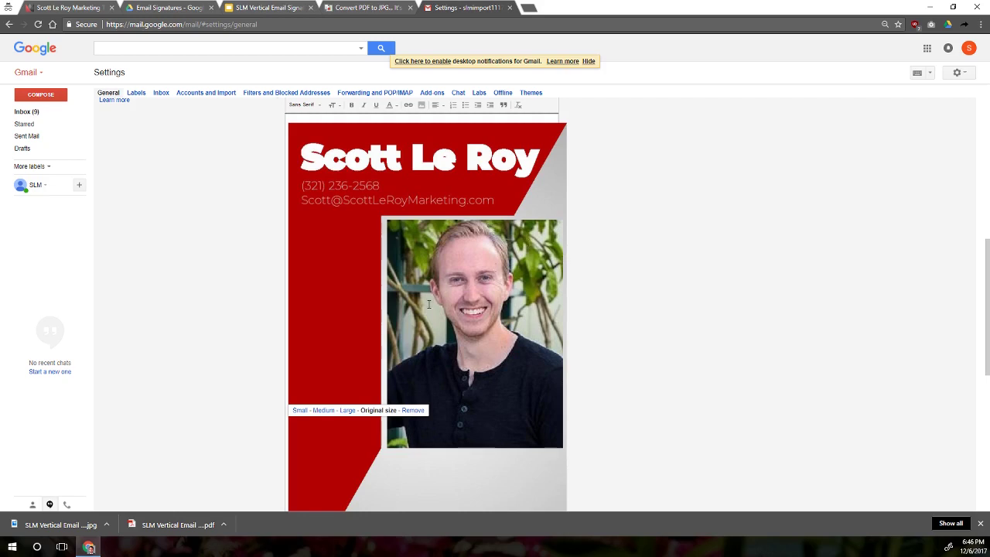
pyautogui.scroll(-3, 425, 309)
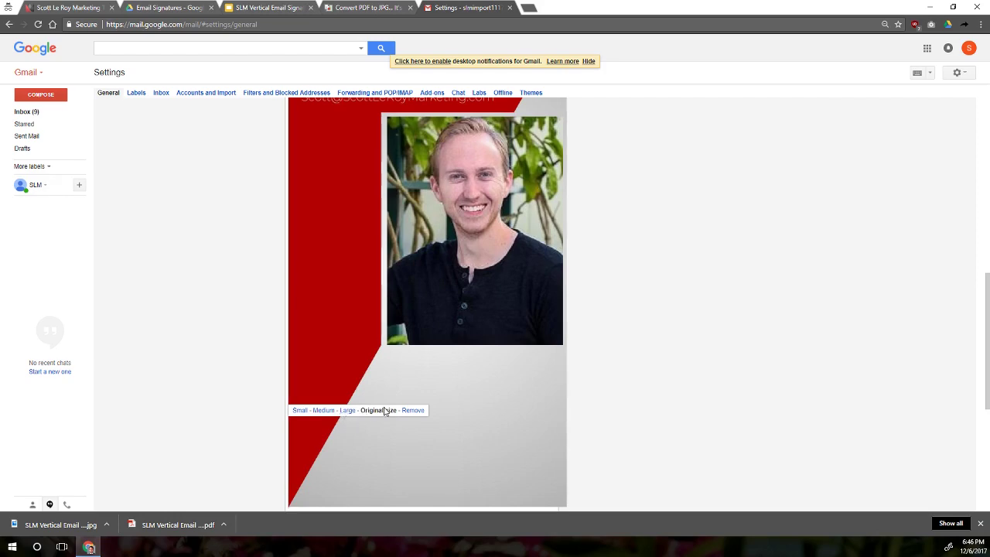
# - Resize the signature image to Large, then deselect it
pyautogui.click(341, 413)
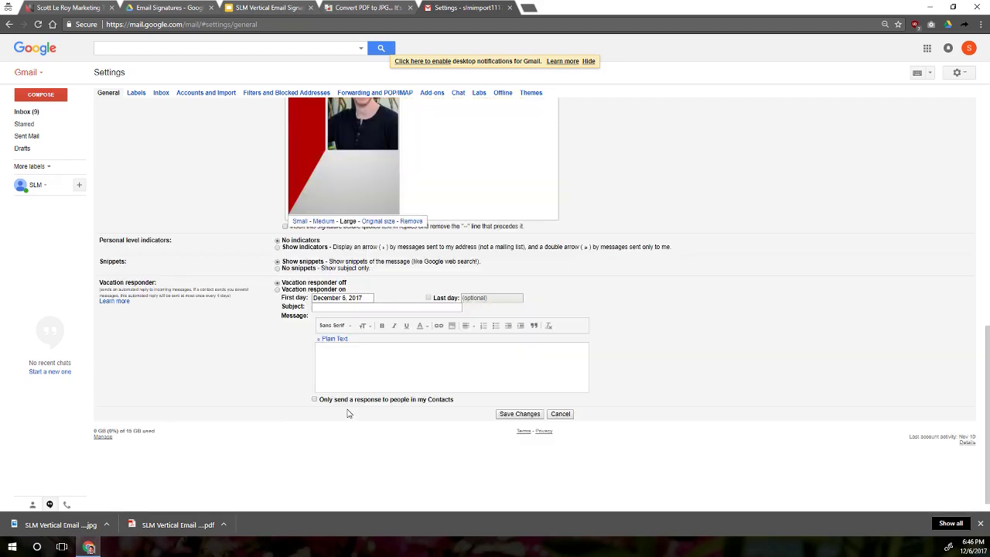
pyautogui.scroll(3, 341, 402)
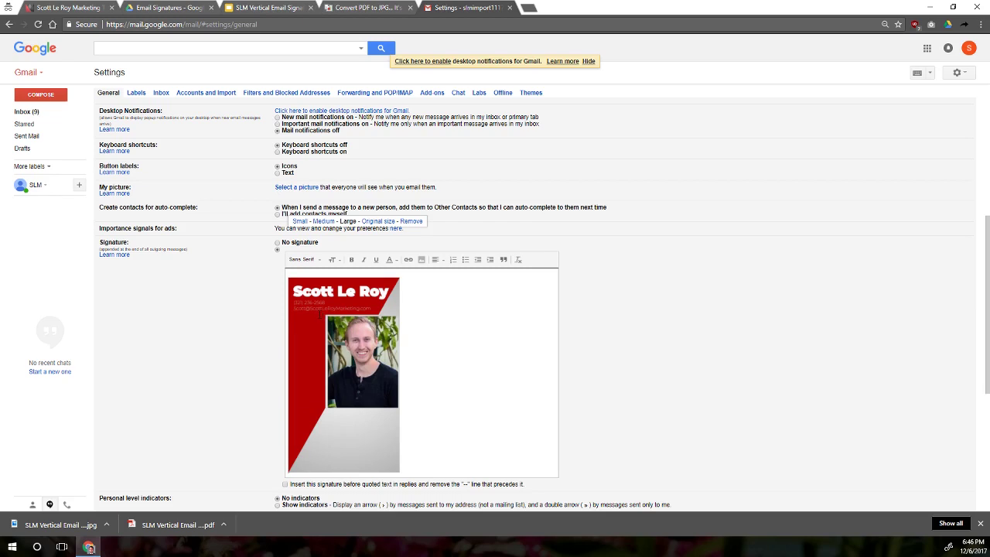
pyautogui.hotkey('ctrl', 'a')
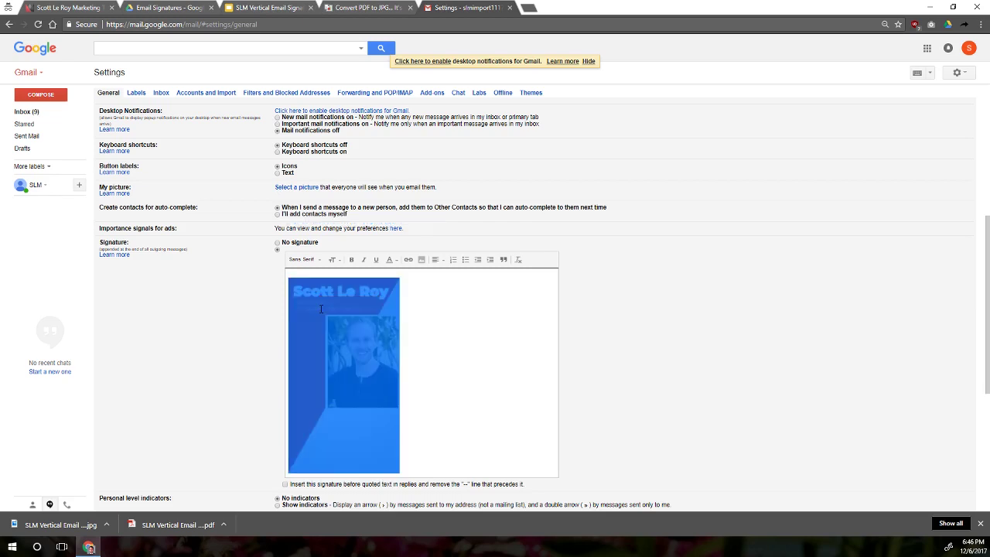
pyautogui.click(442, 301)
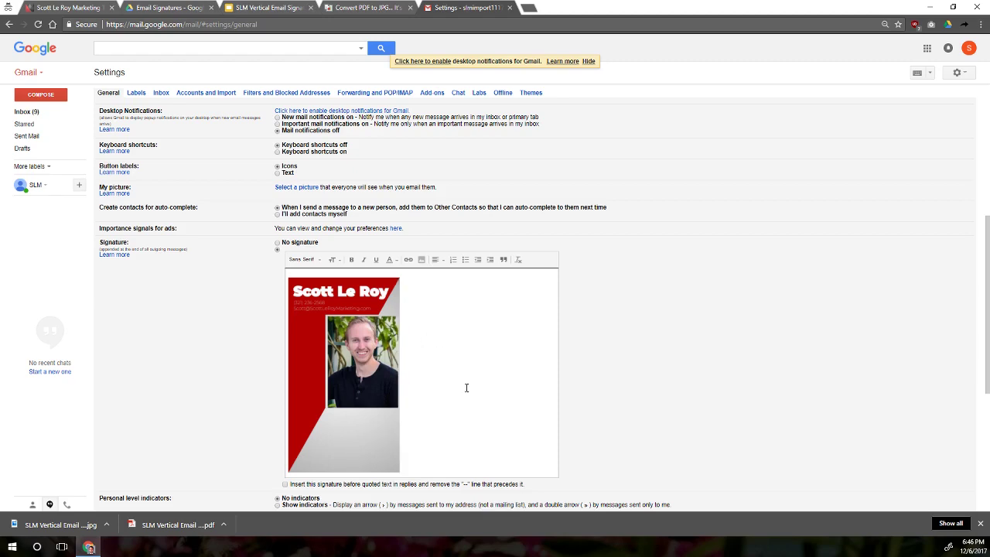
pyautogui.scroll(-2, 464, 390)
pyautogui.scroll(-2, 460, 394)
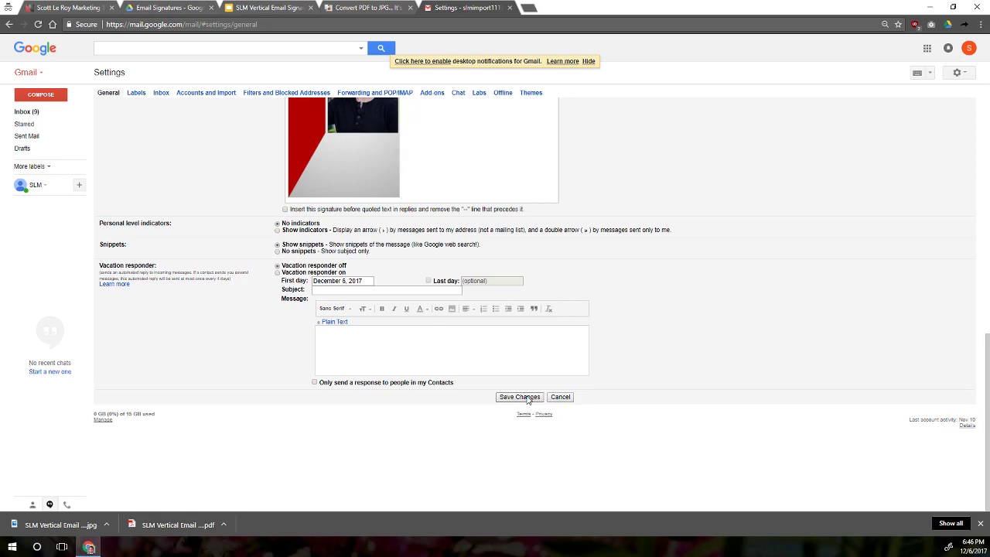
# - Save the signature changes and compose a new message, dismissing the send-money promo
pyautogui.click(527, 398)
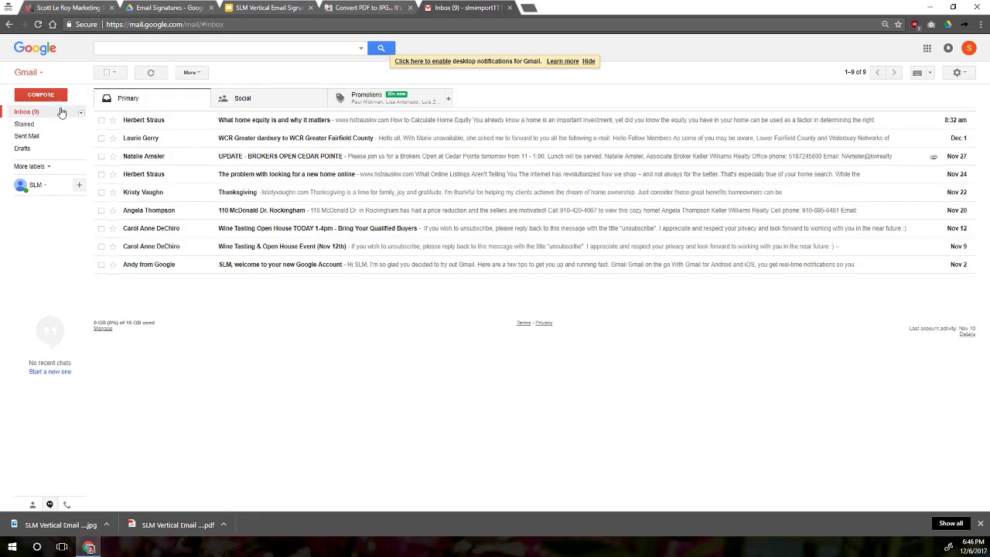
pyautogui.click(41, 94)
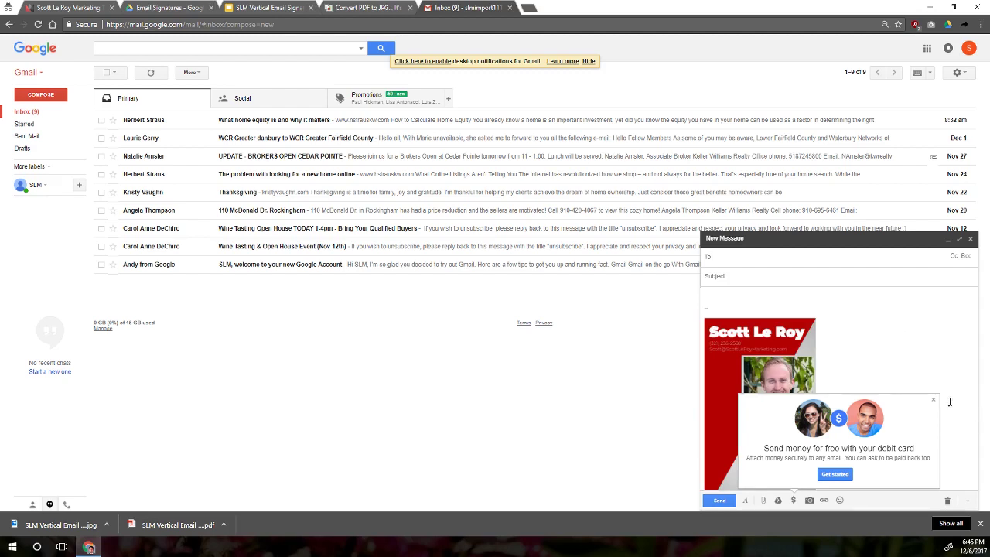
pyautogui.click(932, 399)
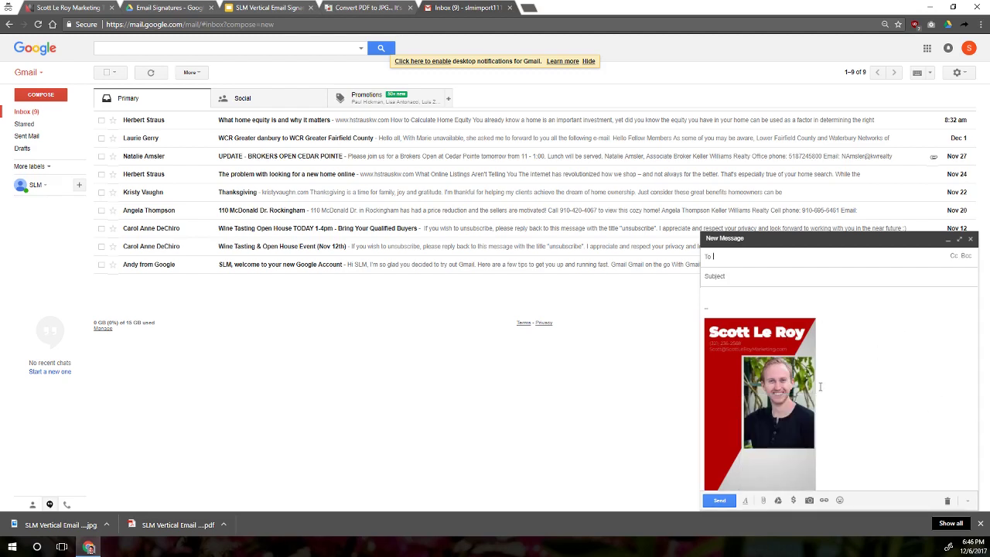